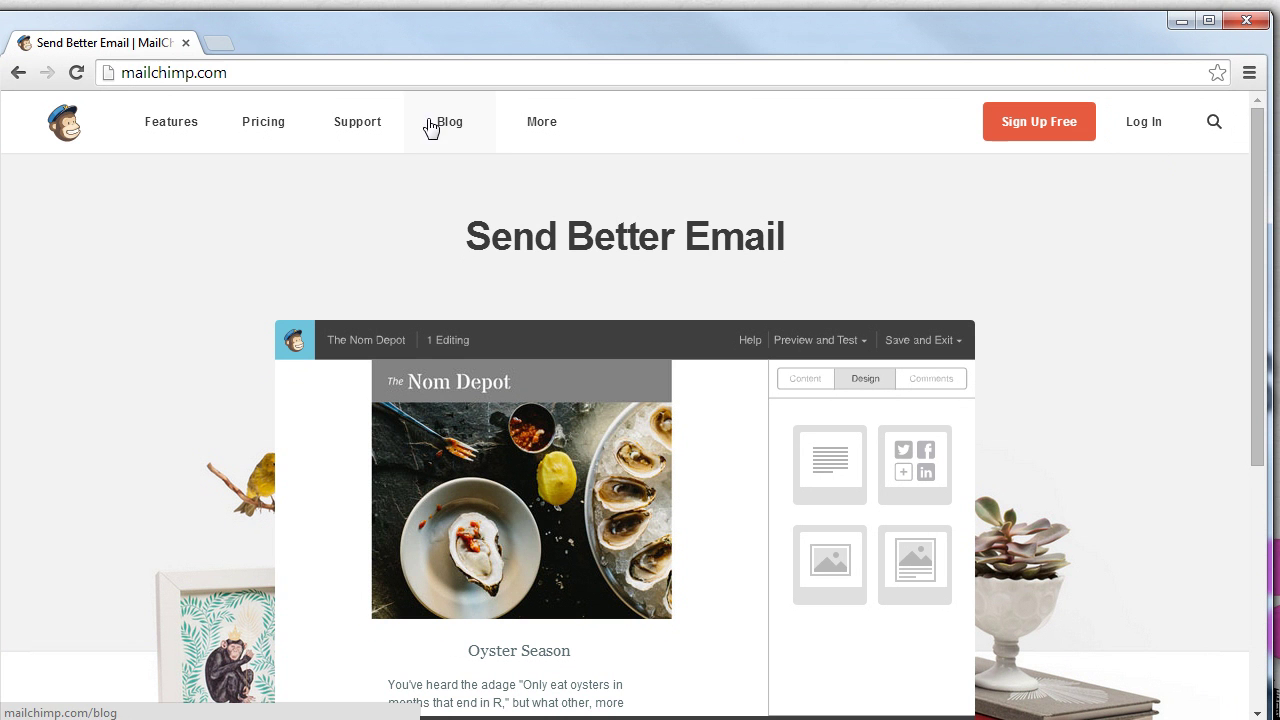
Select the website address in the browser's address bar on the MailChimp homepage
drag(121, 72, 251, 63)
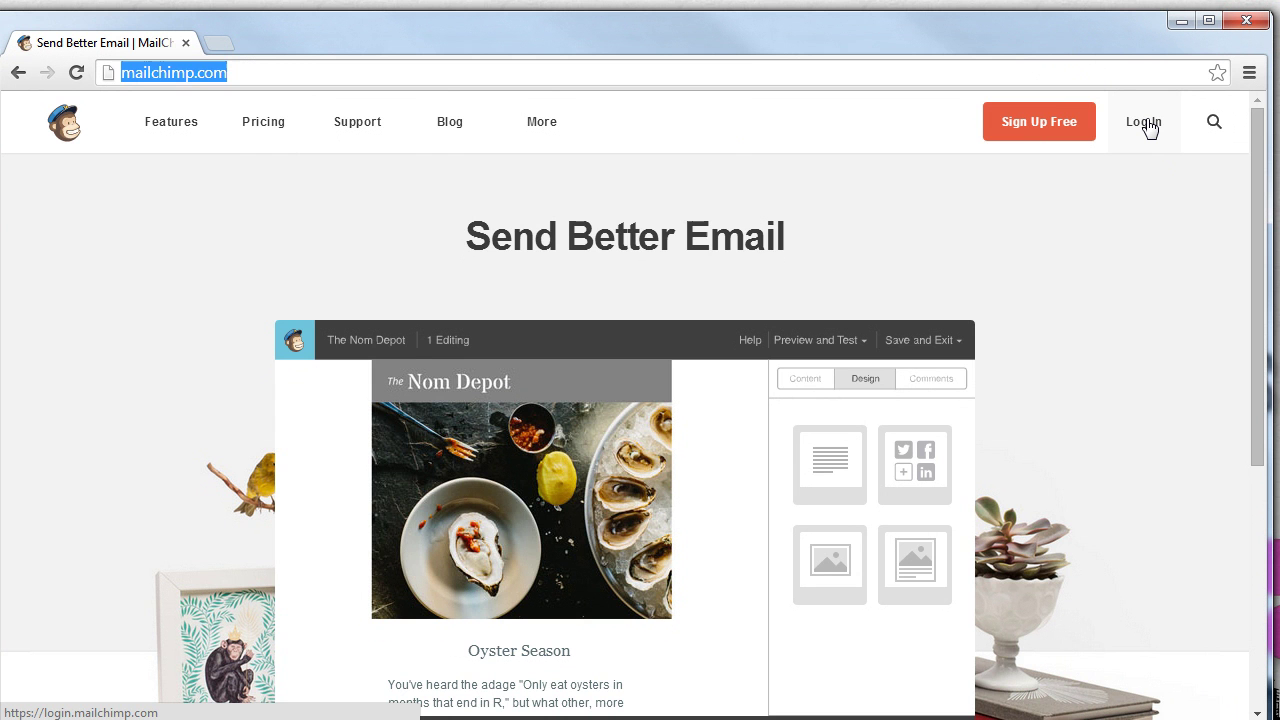
Go to the login page and enter the account username and password
click(1146, 123)
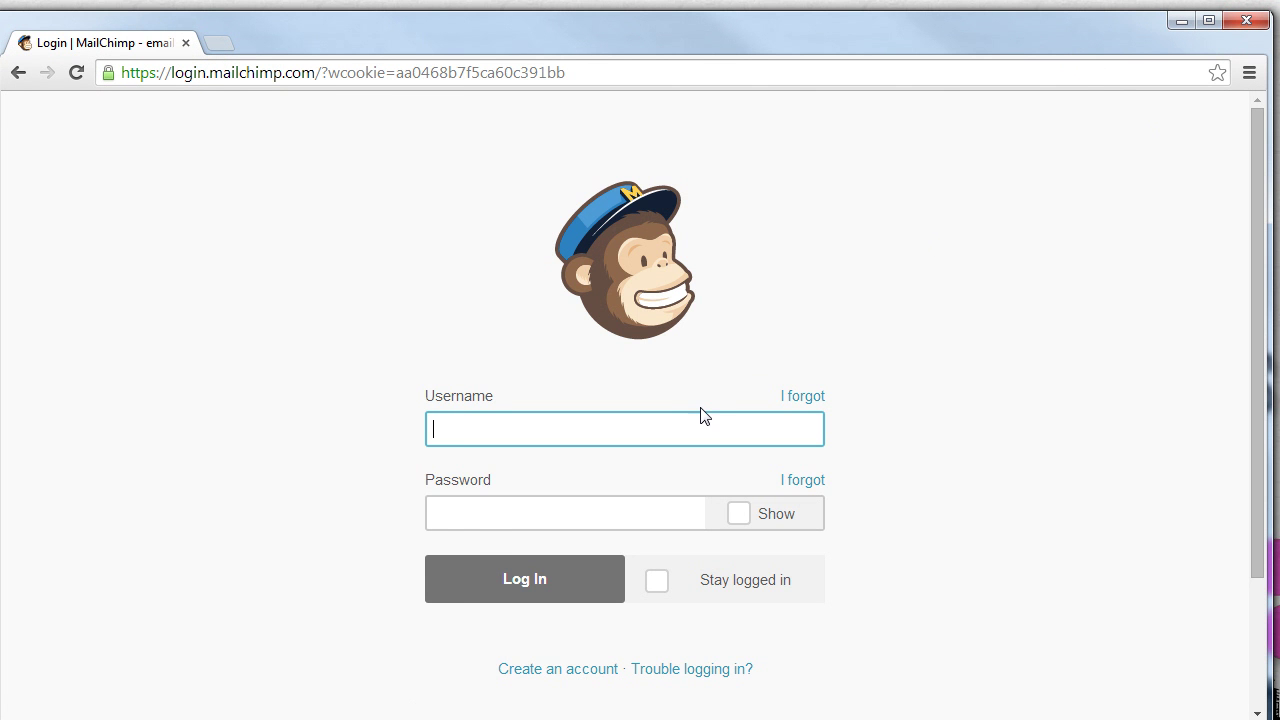
click(699, 415)
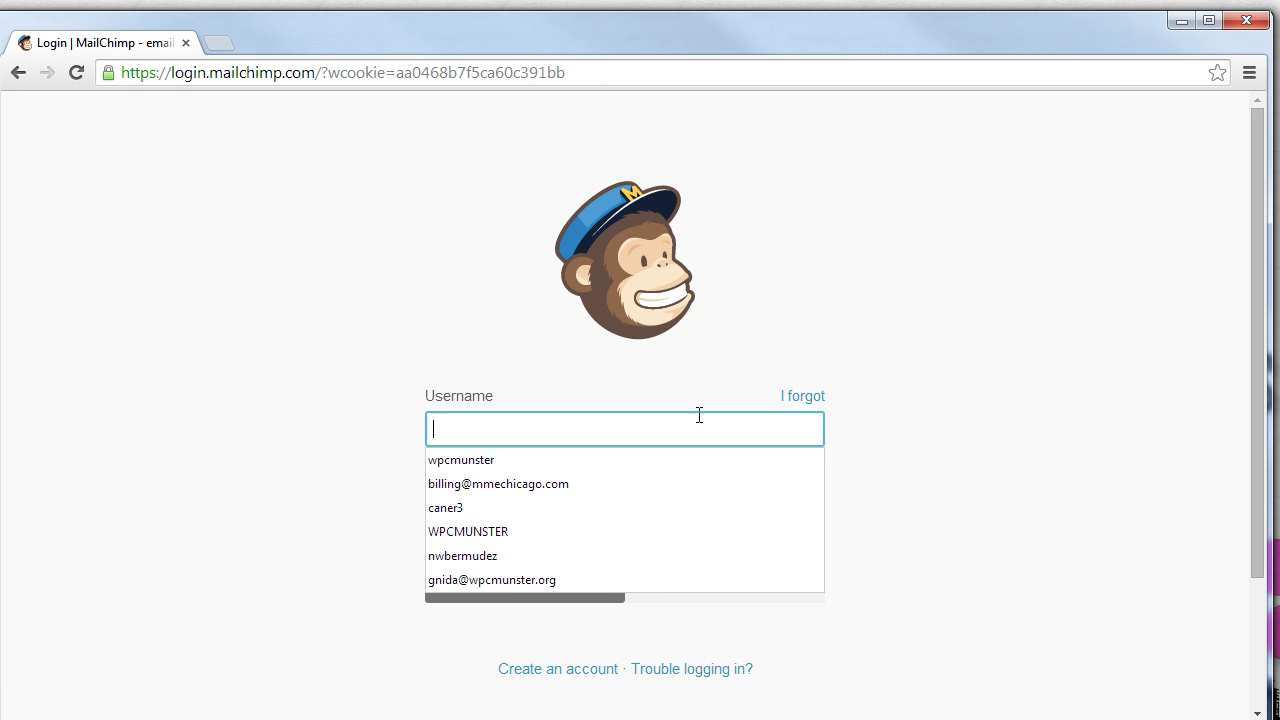
click(518, 466)
click(503, 507)
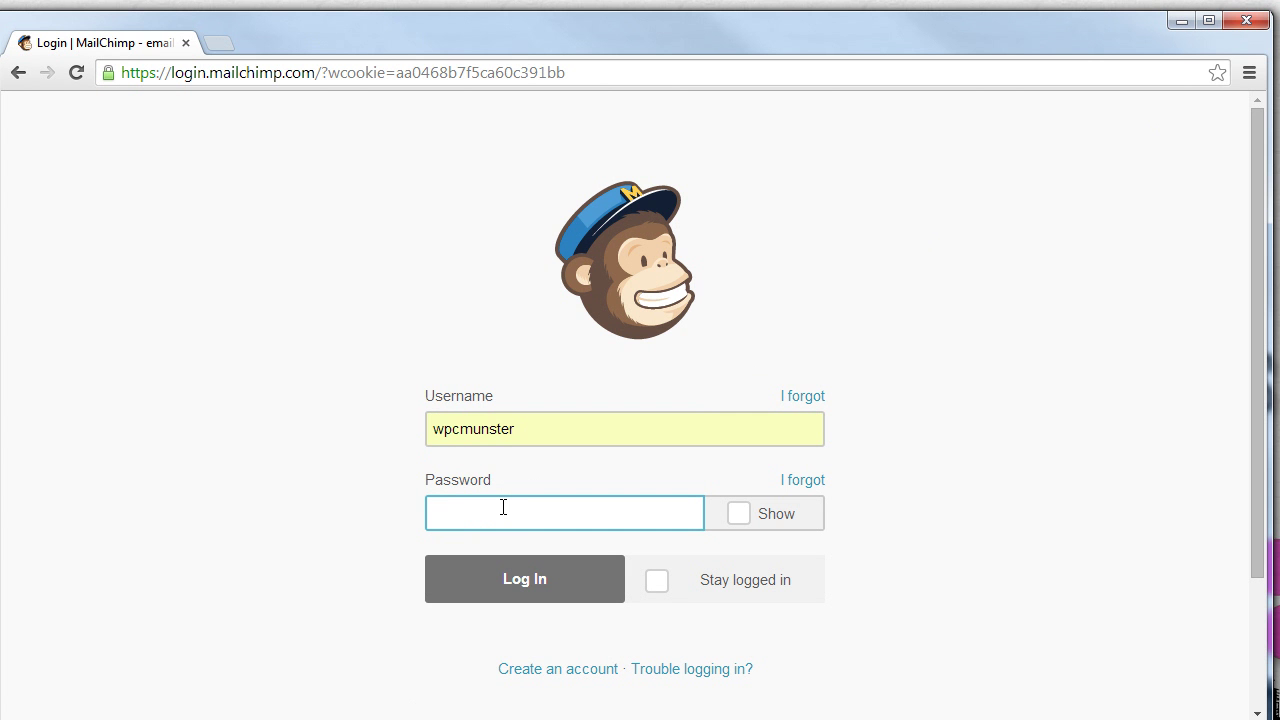
key(shift+Tab)
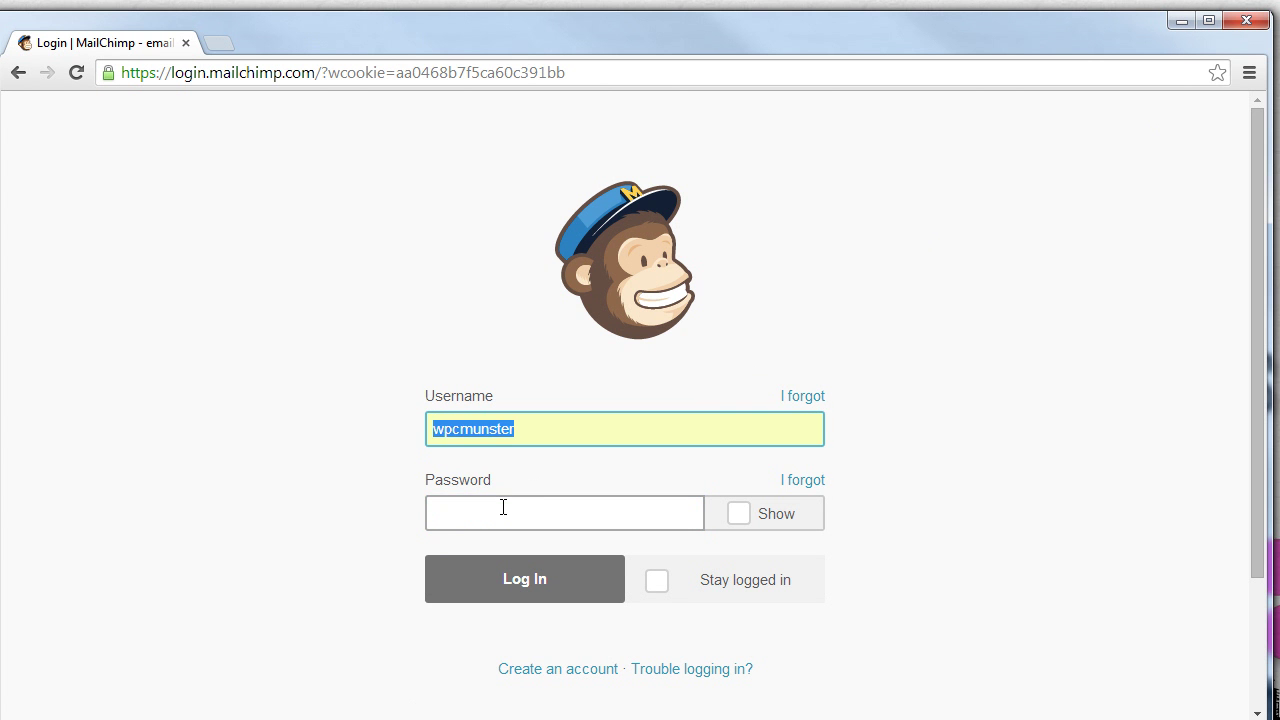
text(wpccommunications)
key(Tab)
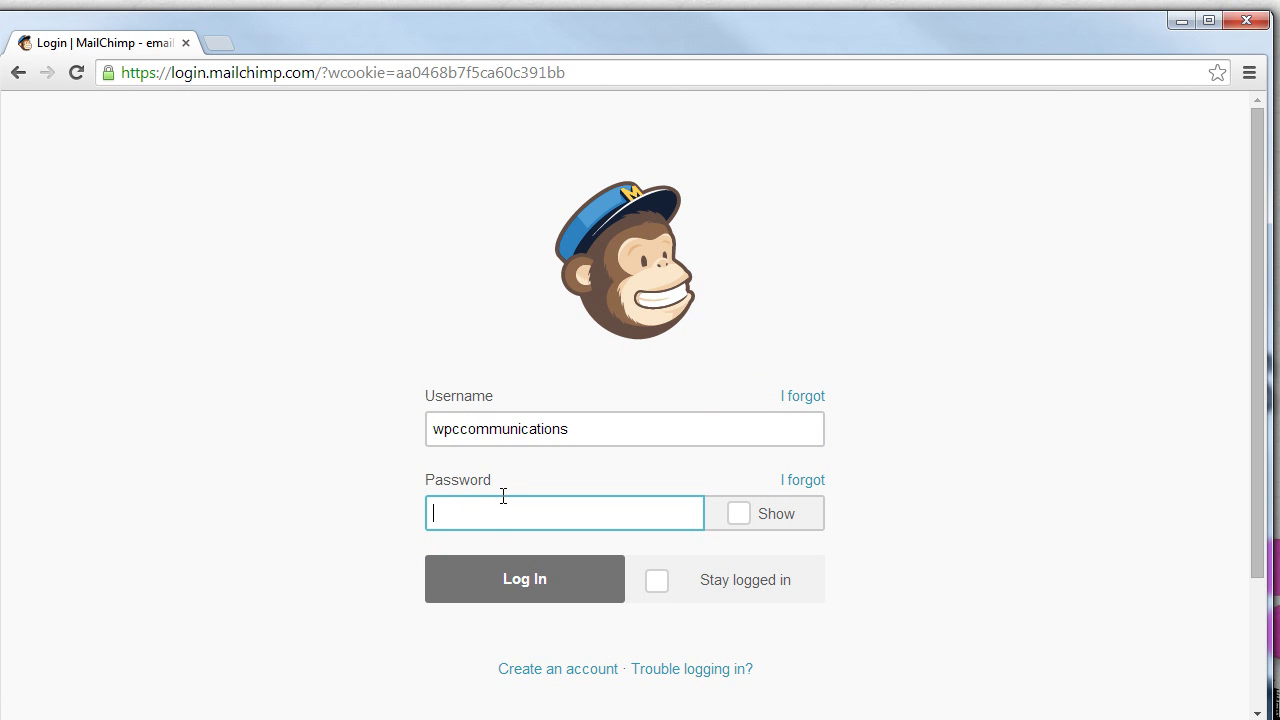
text(••••••••••••••••)
Submit the login, dismiss the save-password bar, skip security info, and open Lists
click(518, 590)
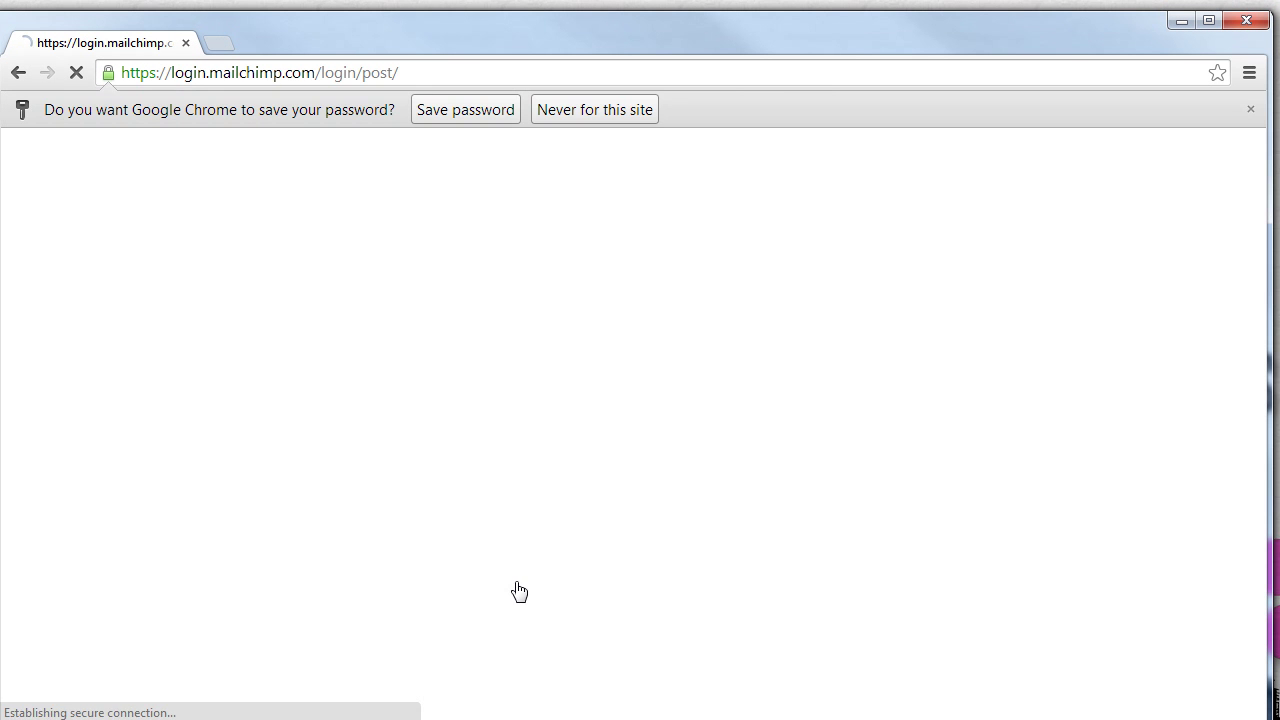
click(1250, 109)
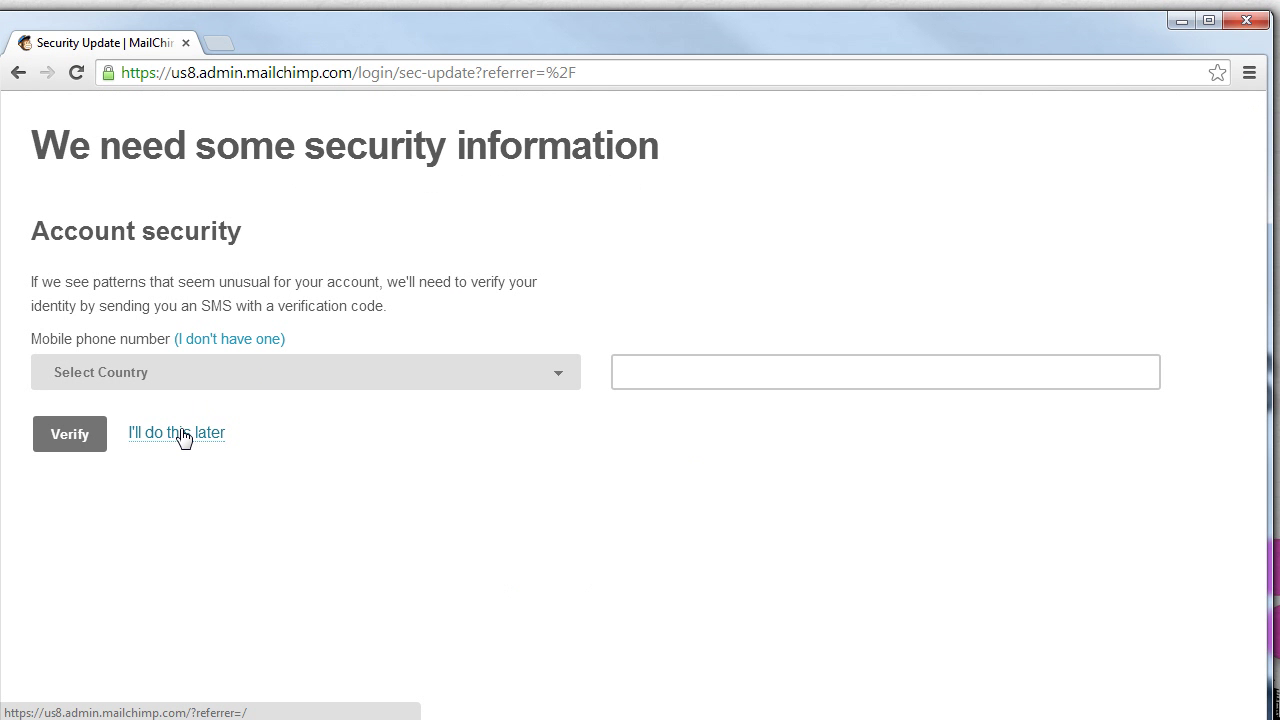
click(198, 440)
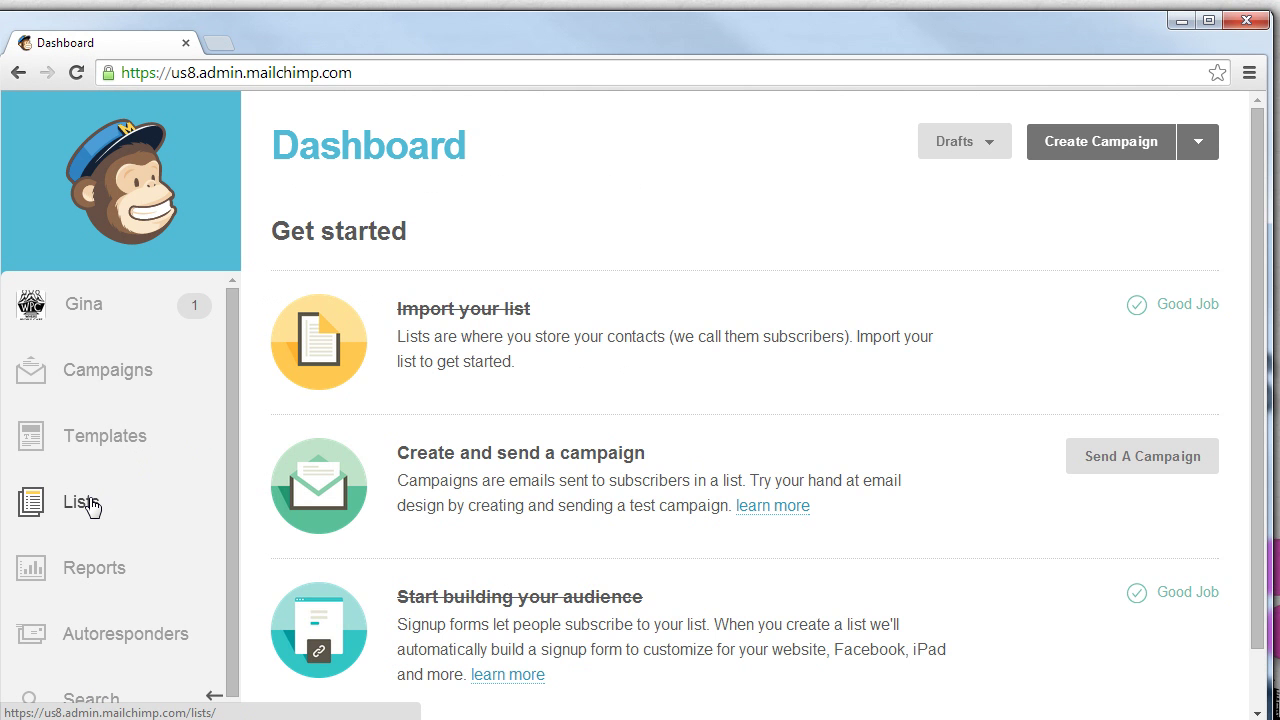
click(90, 507)
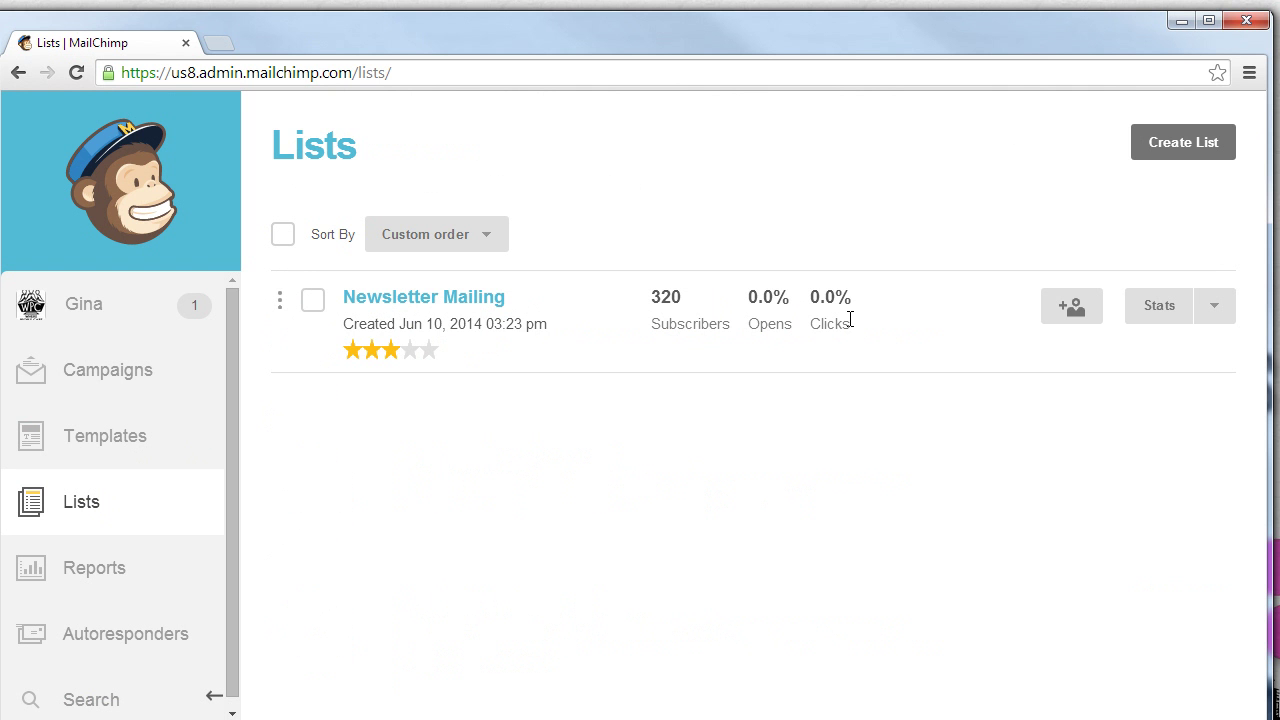
Open the Newsletter Mailing add-subscriber form and enter the test contact's gmail.com e-mail address
click(1086, 314)
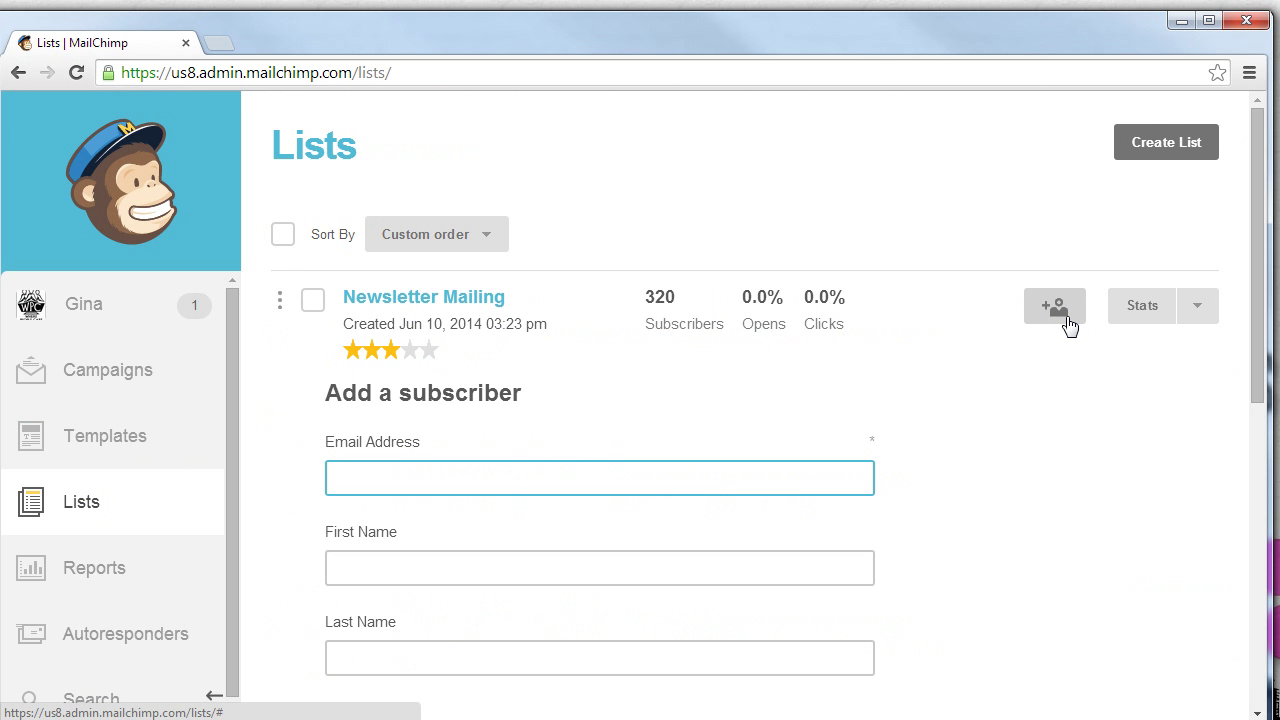
click(1067, 318)
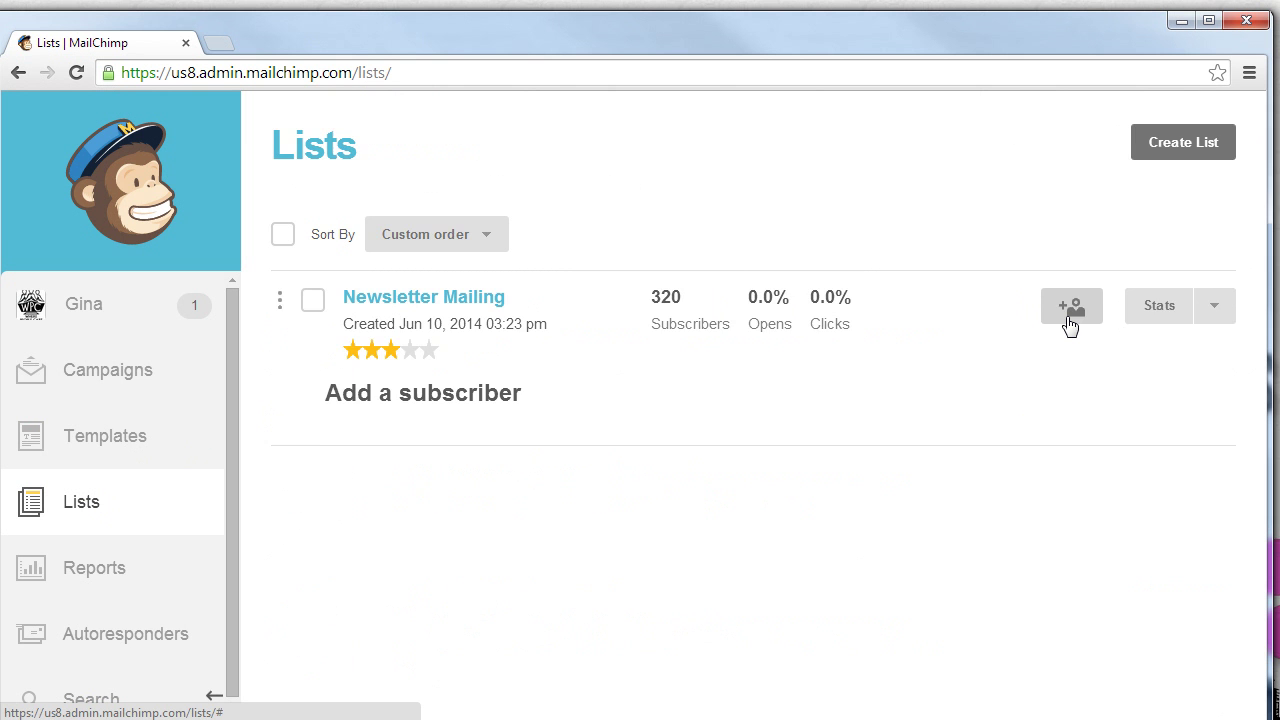
click(1067, 320)
click(631, 411)
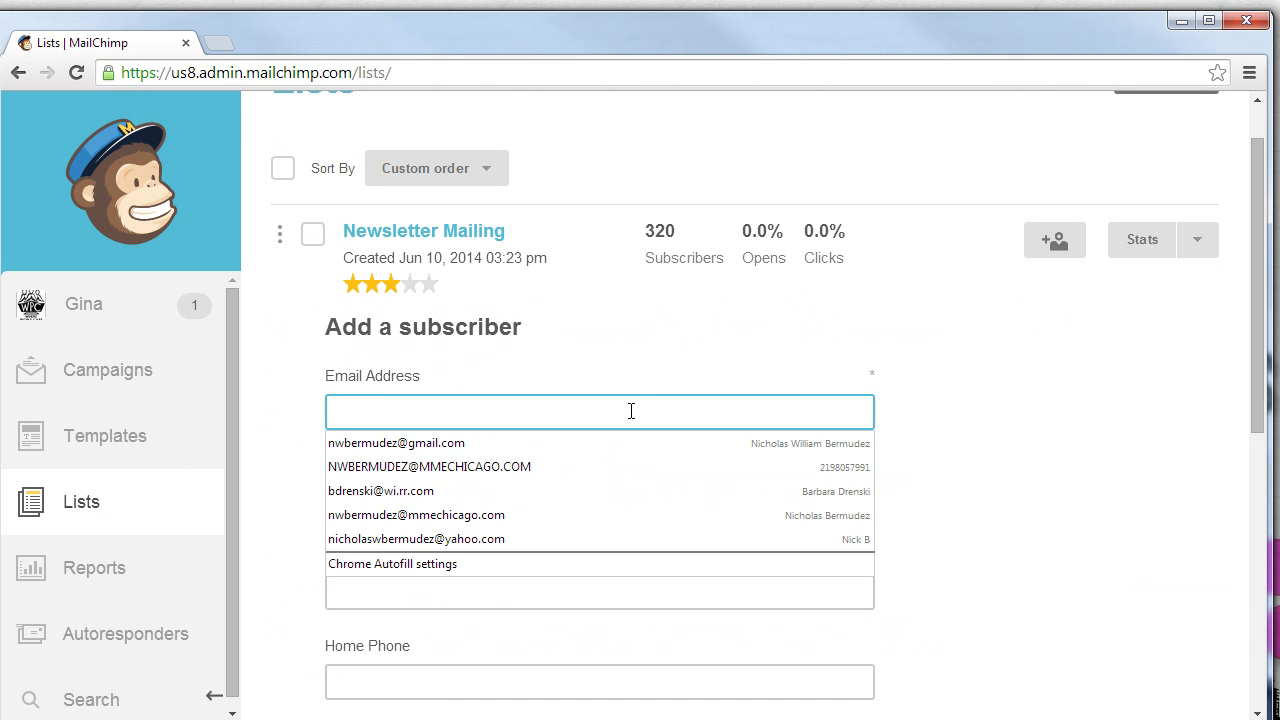
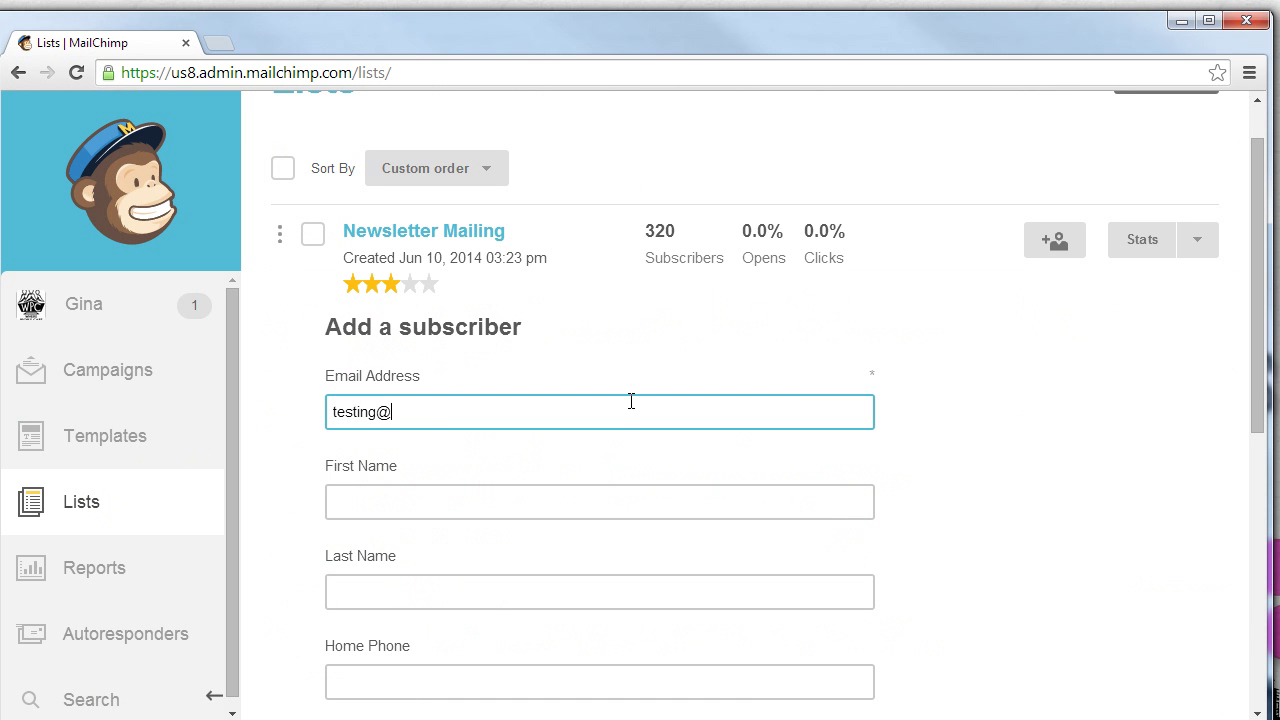
Fill in the contact's first name, last name, home phone and e-mail display name
key(Tab)
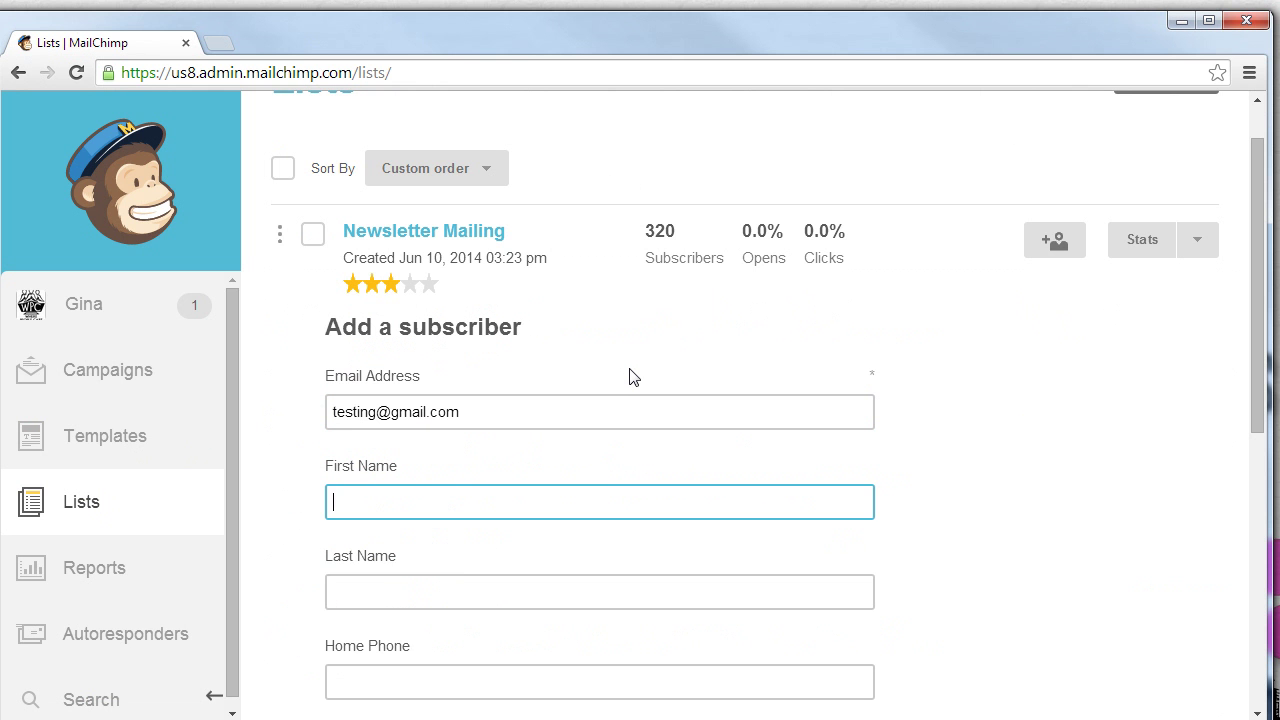
text(Joee)
key(Tab)
text(Doe)
key(Tab)
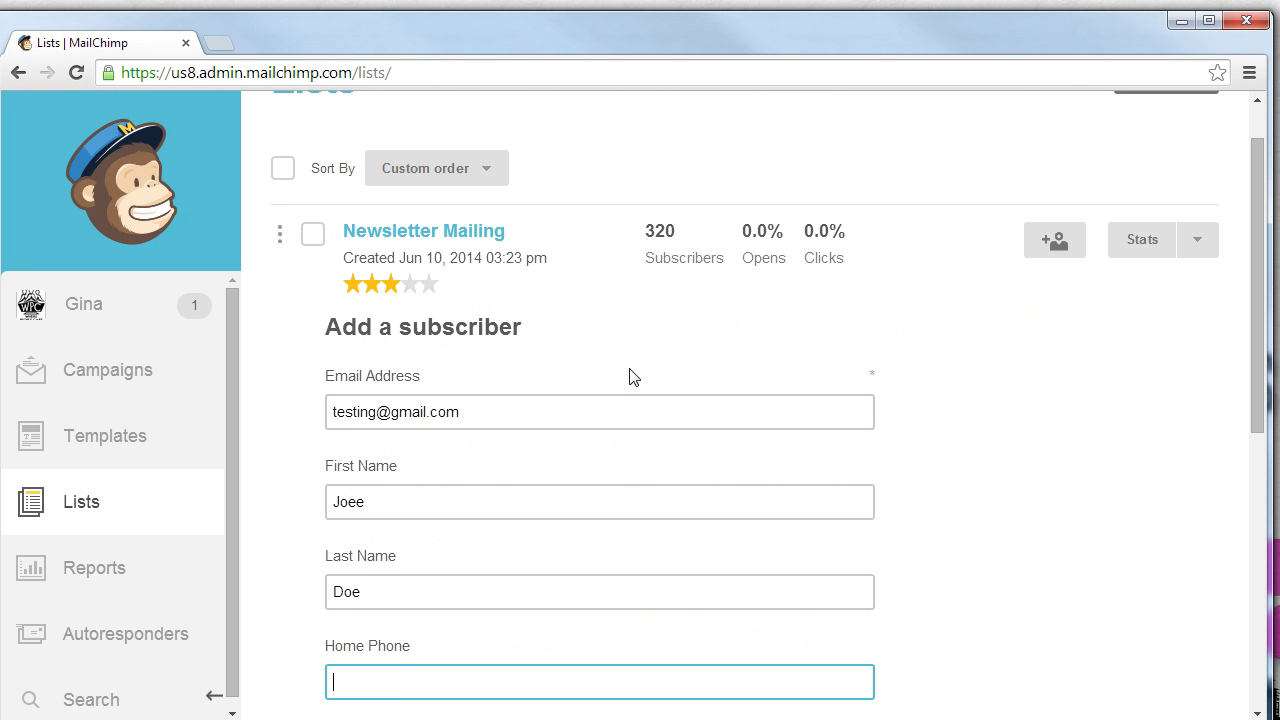
scroll(645, 380, down, 3)
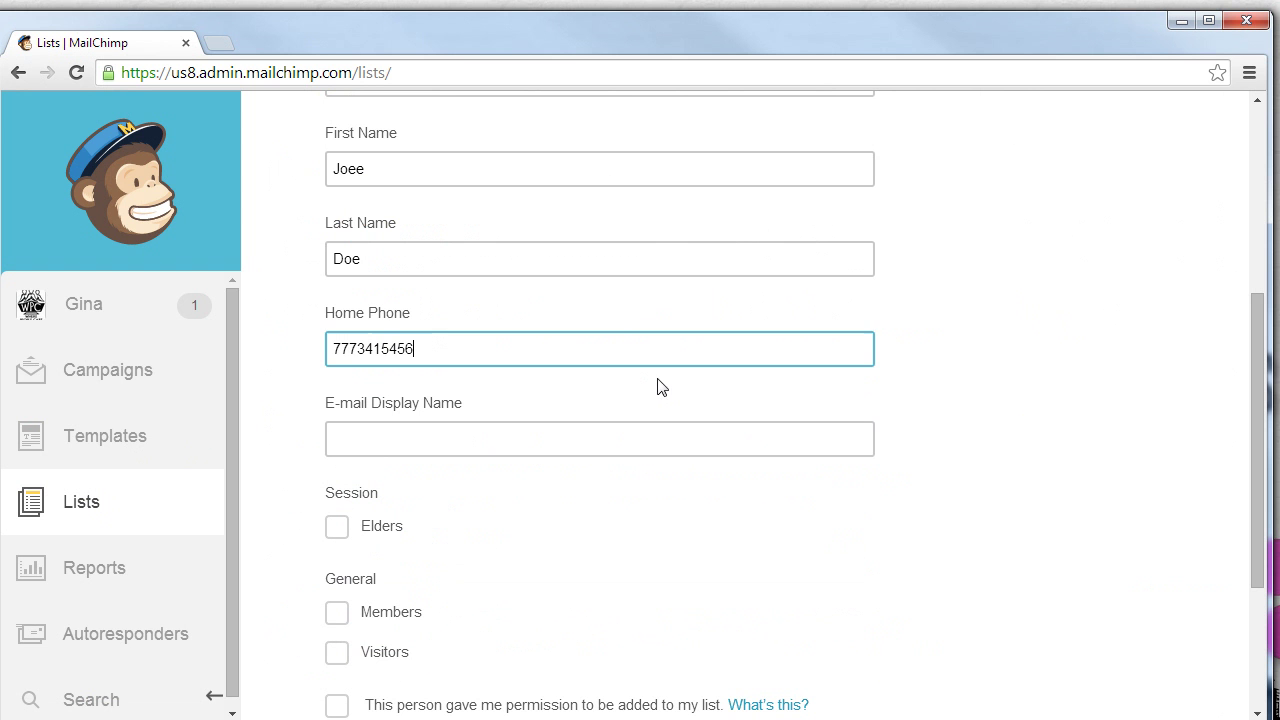
click(467, 445)
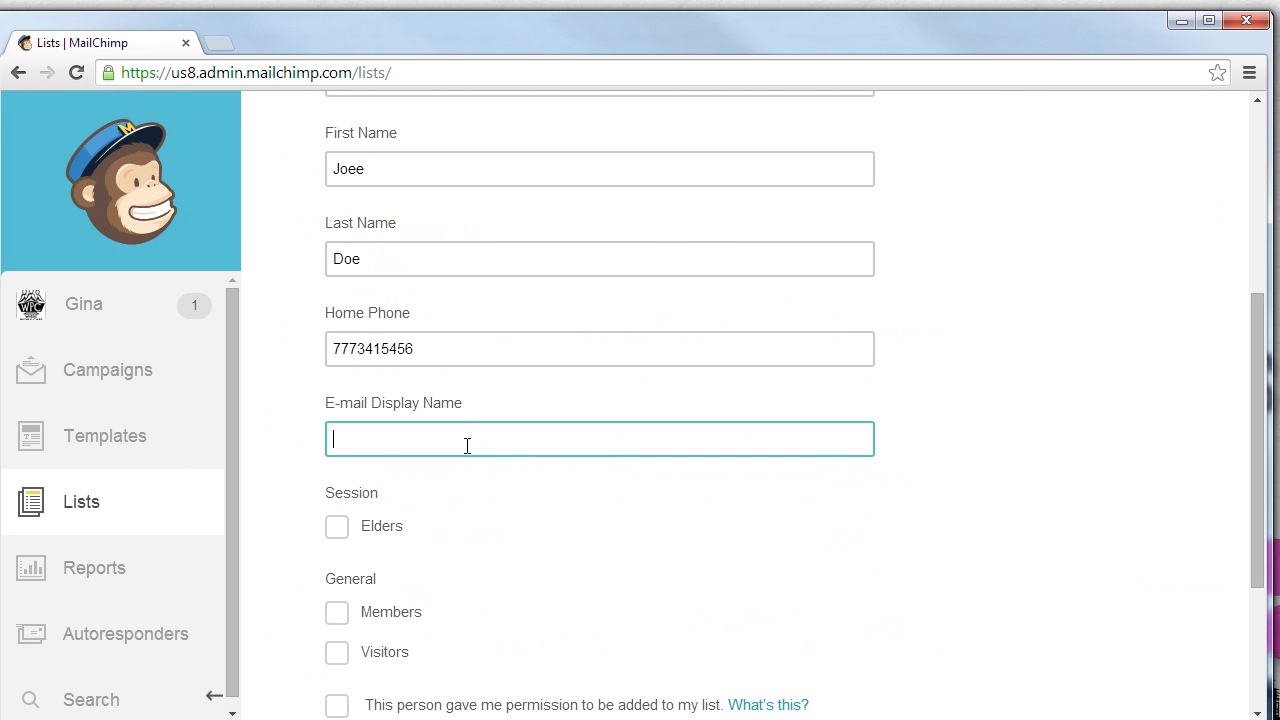
text(Joe Doe)
click(449, 163)
key(BackSpace)
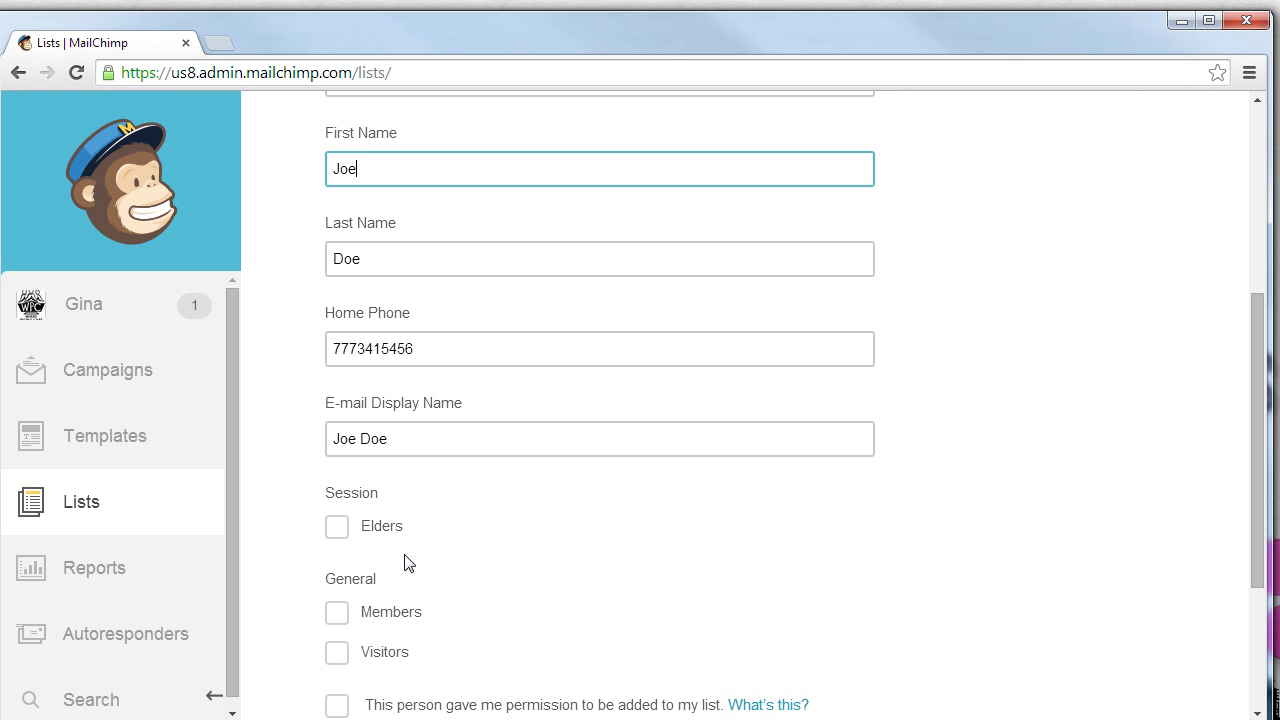
Put the subscriber in the Visitors group, confirm permission, and subscribe them
scroll(405, 556, down, 1)
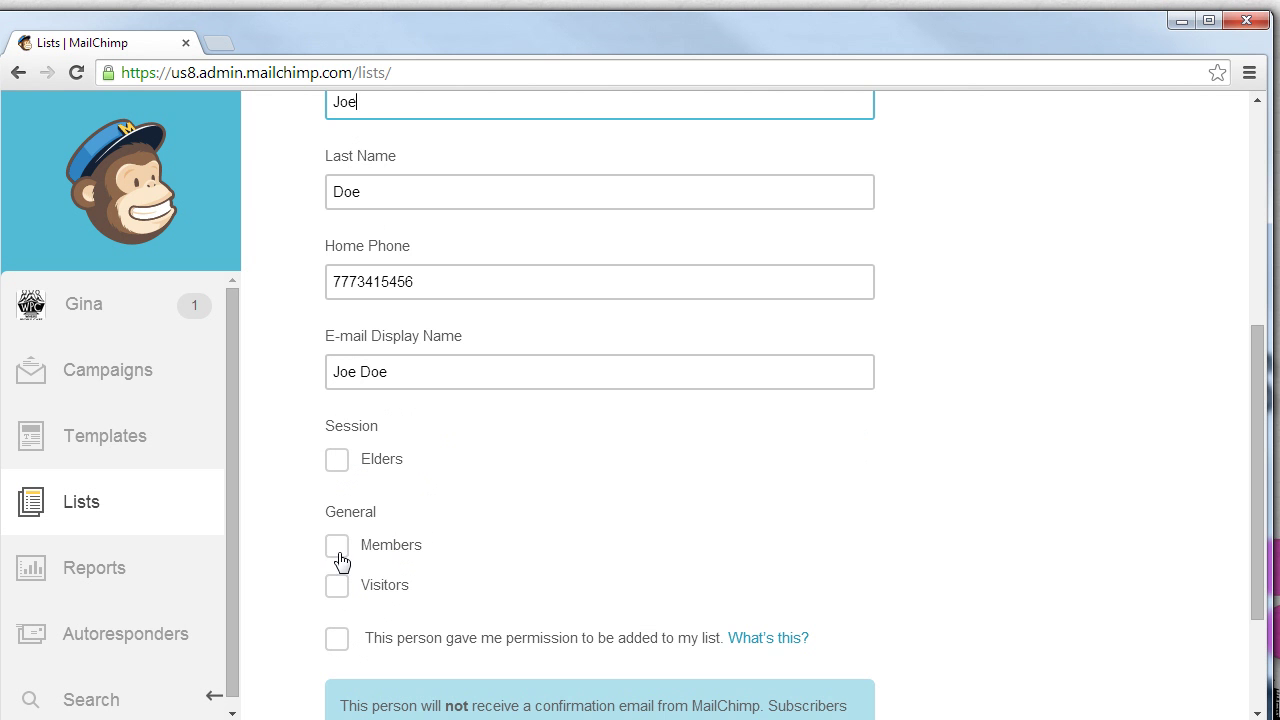
click(337, 587)
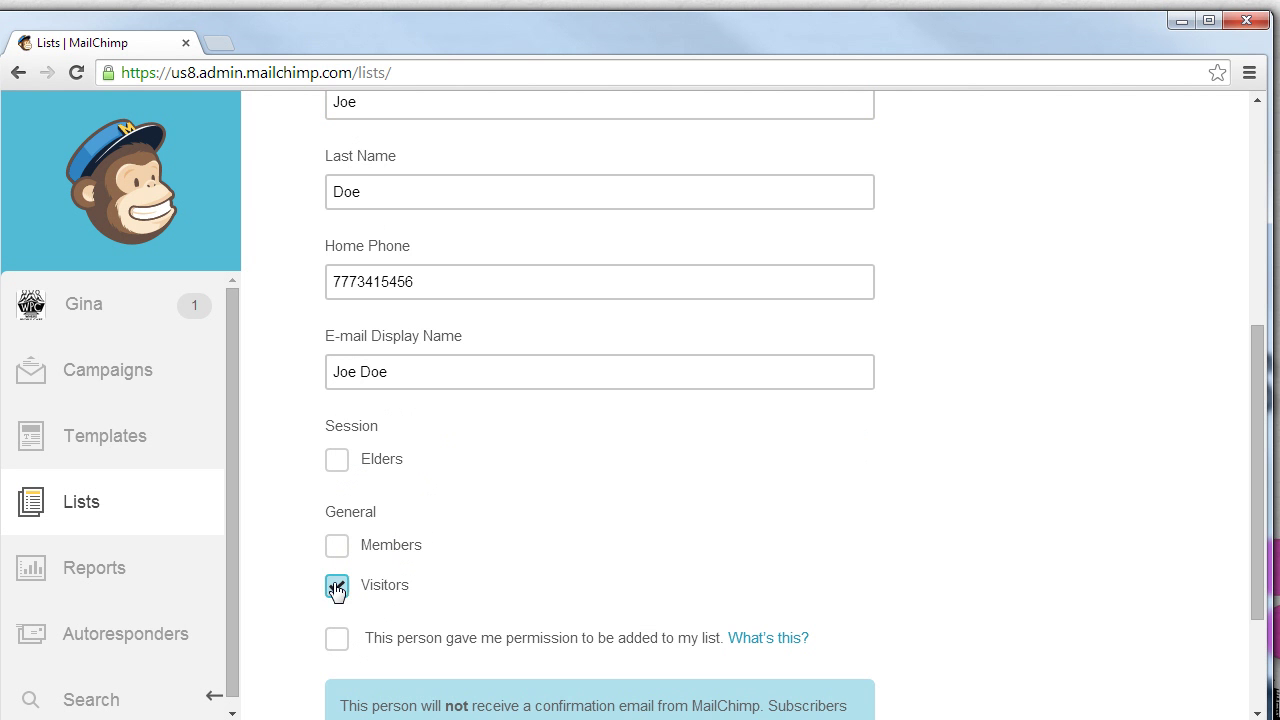
click(337, 640)
scroll(614, 517, down, 2)
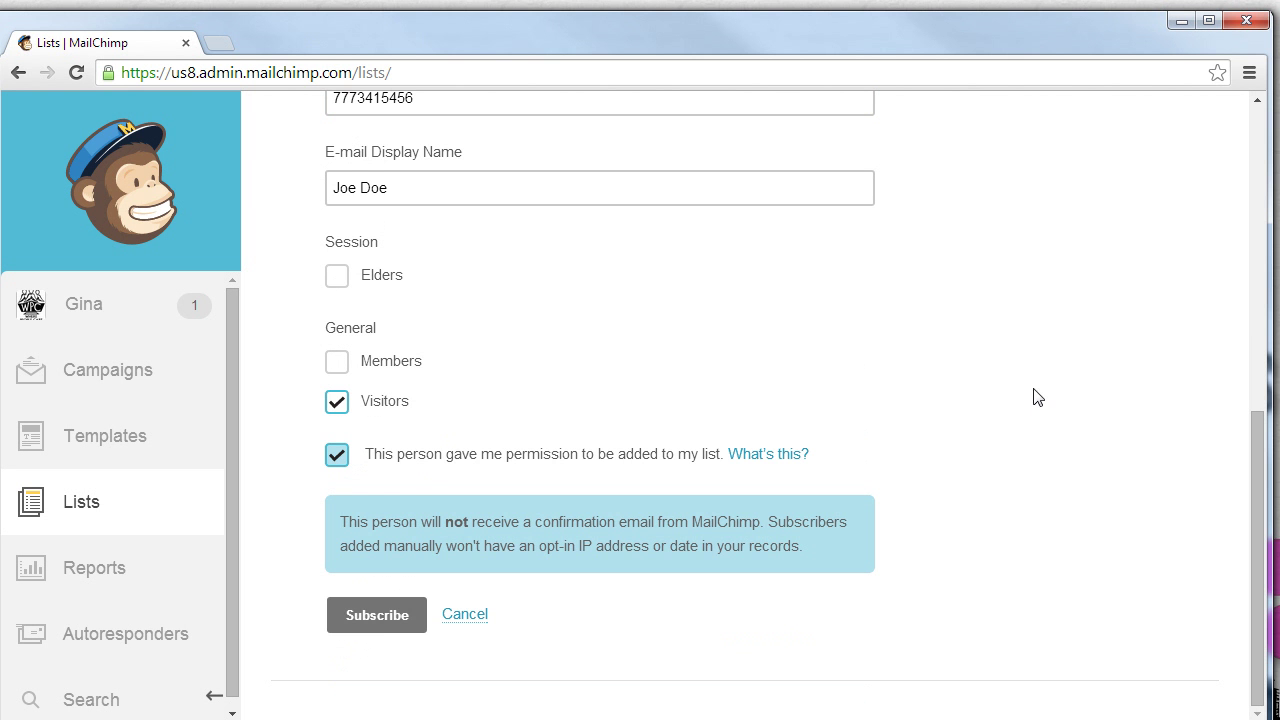
click(377, 615)
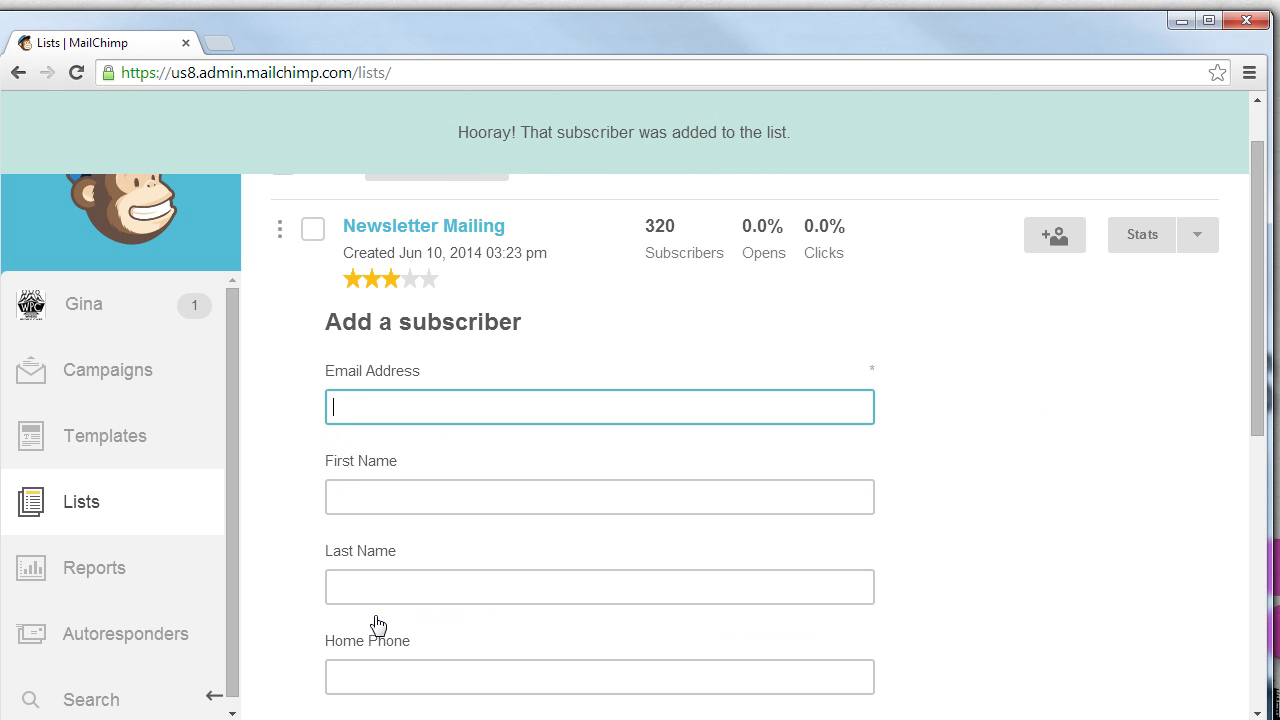
Open the Newsletter Mailing subscriber table and scroll through its 321 entries
drag(527, 131, 812, 125)
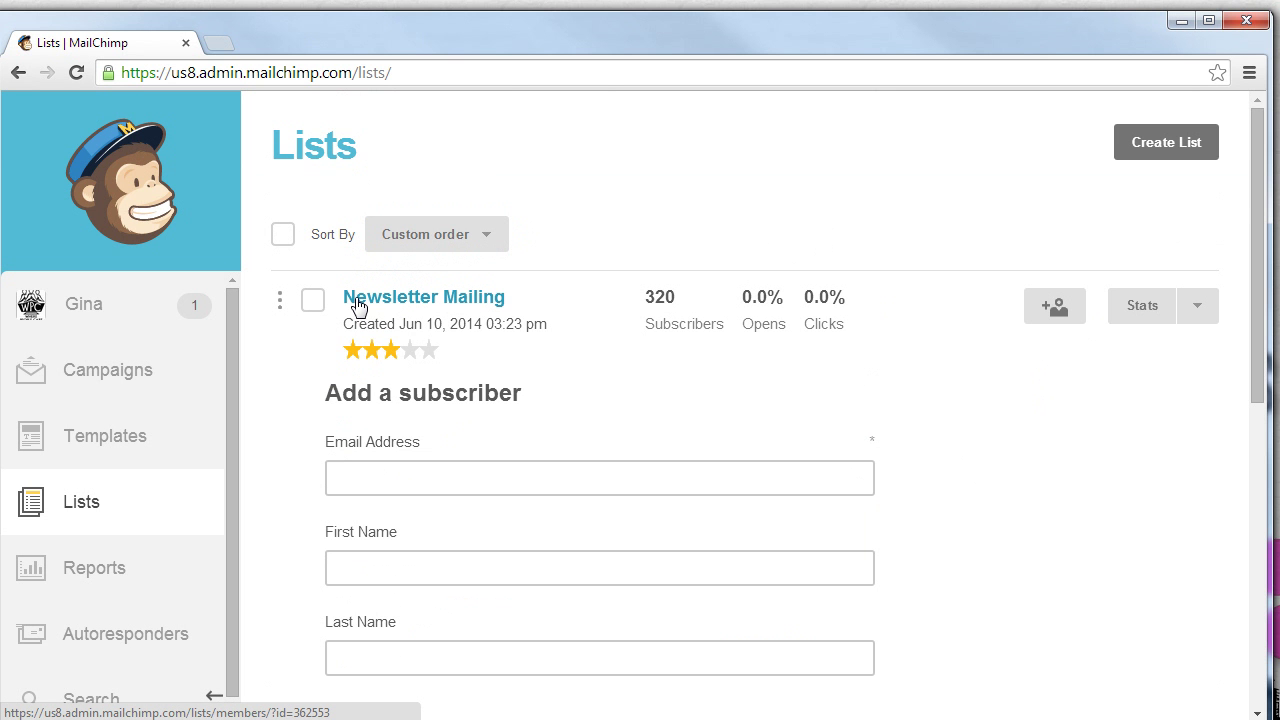
click(429, 298)
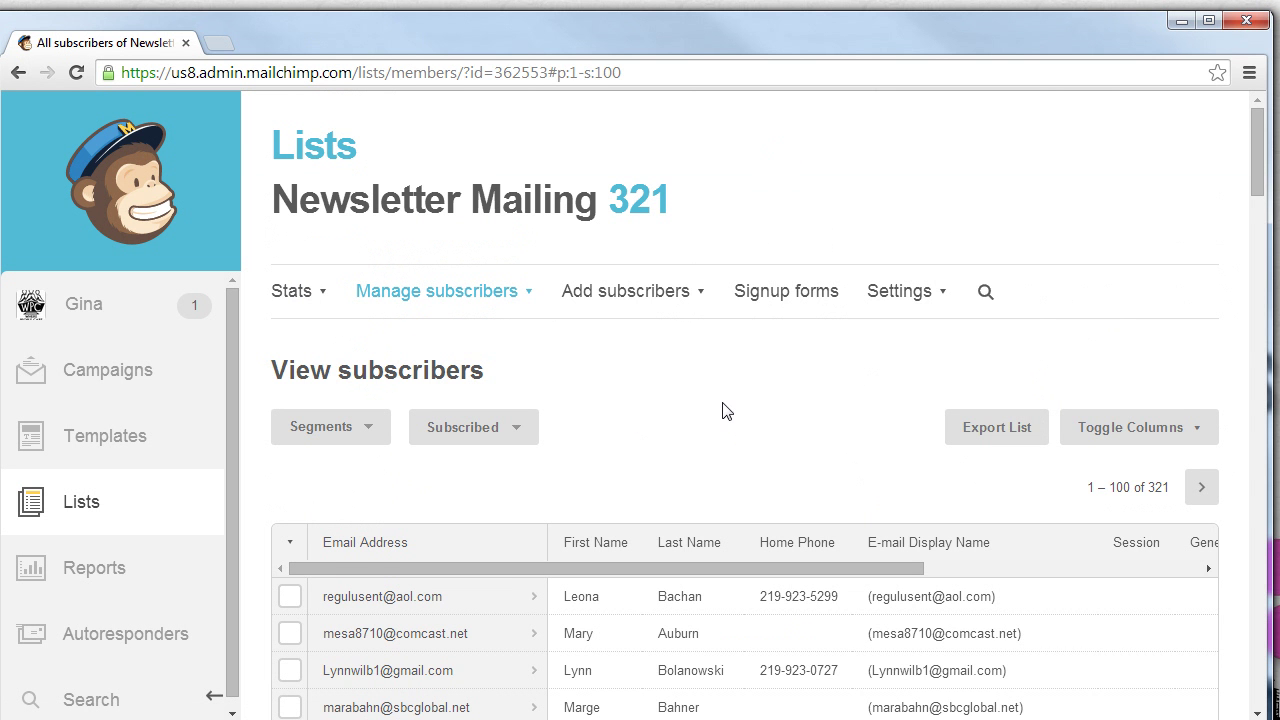
scroll(726, 405, down, 1)
scroll(726, 396, down, 1)
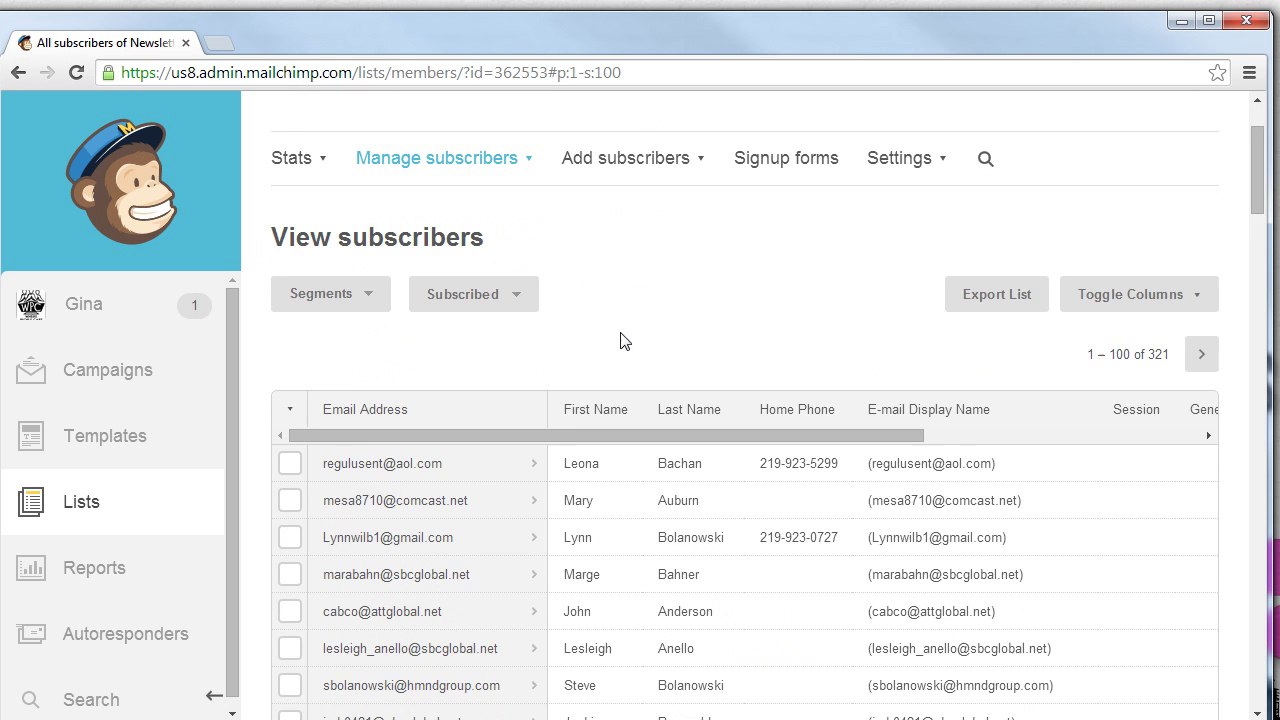
scroll(620, 341, down, 2)
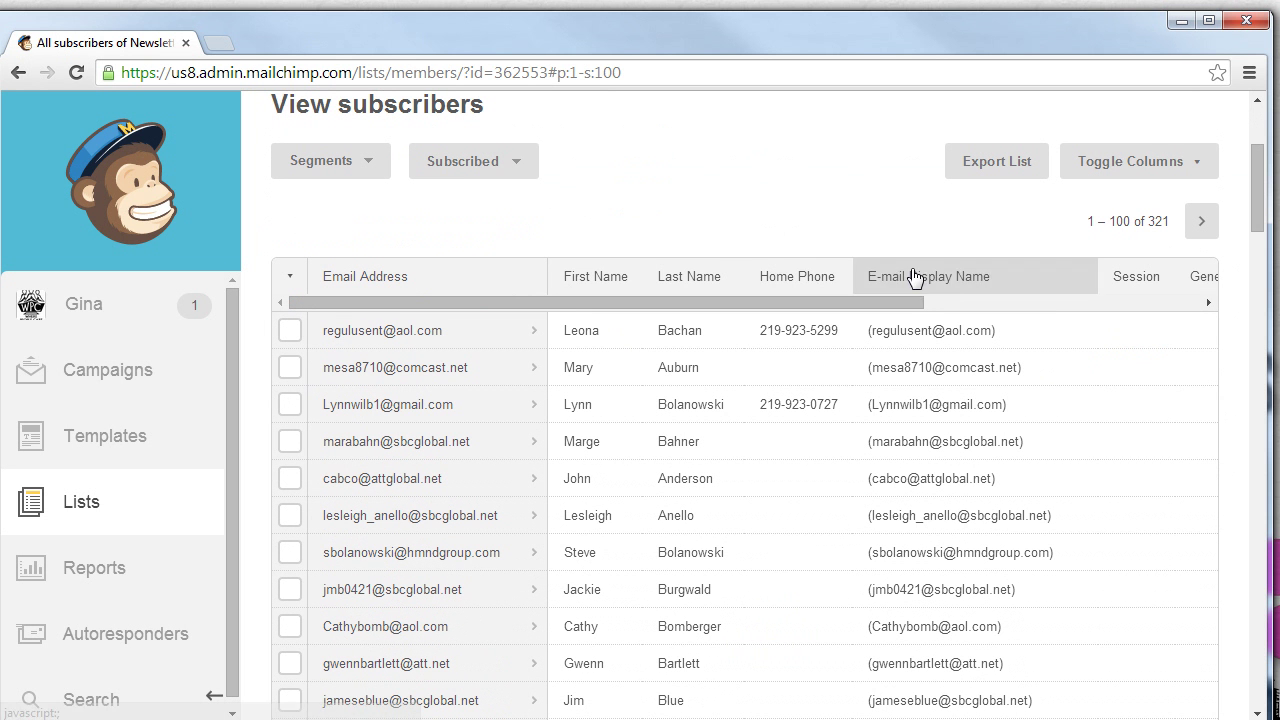
Sort the subscribers by Last Name and scroll down to the test subscriber's row
click(687, 278)
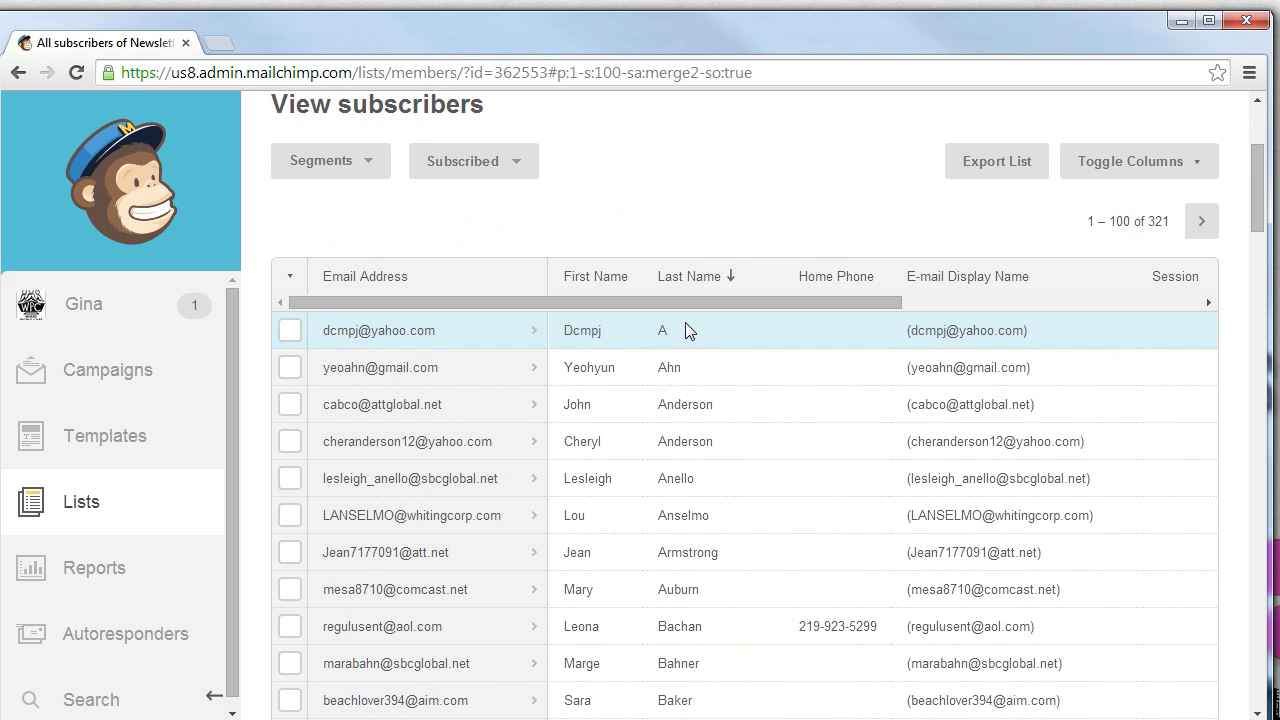
scroll(686, 361, down, 1)
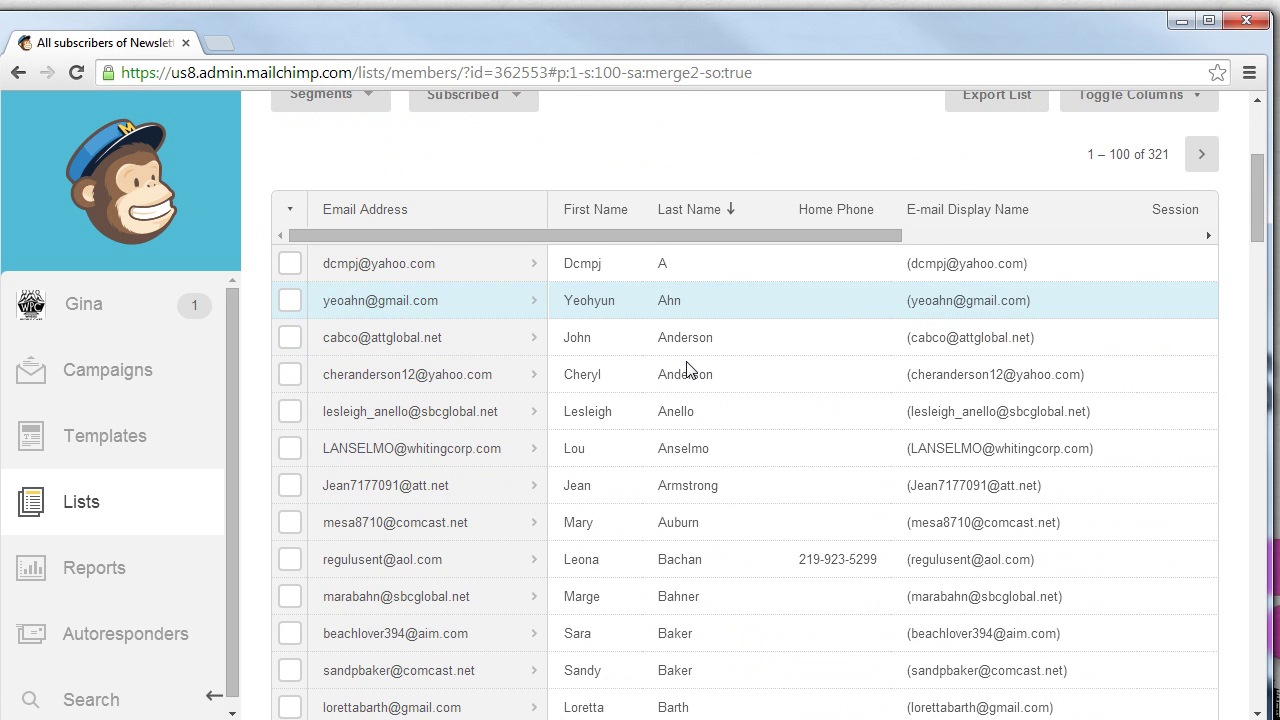
scroll(686, 368, down, 3)
scroll(686, 368, down, 6)
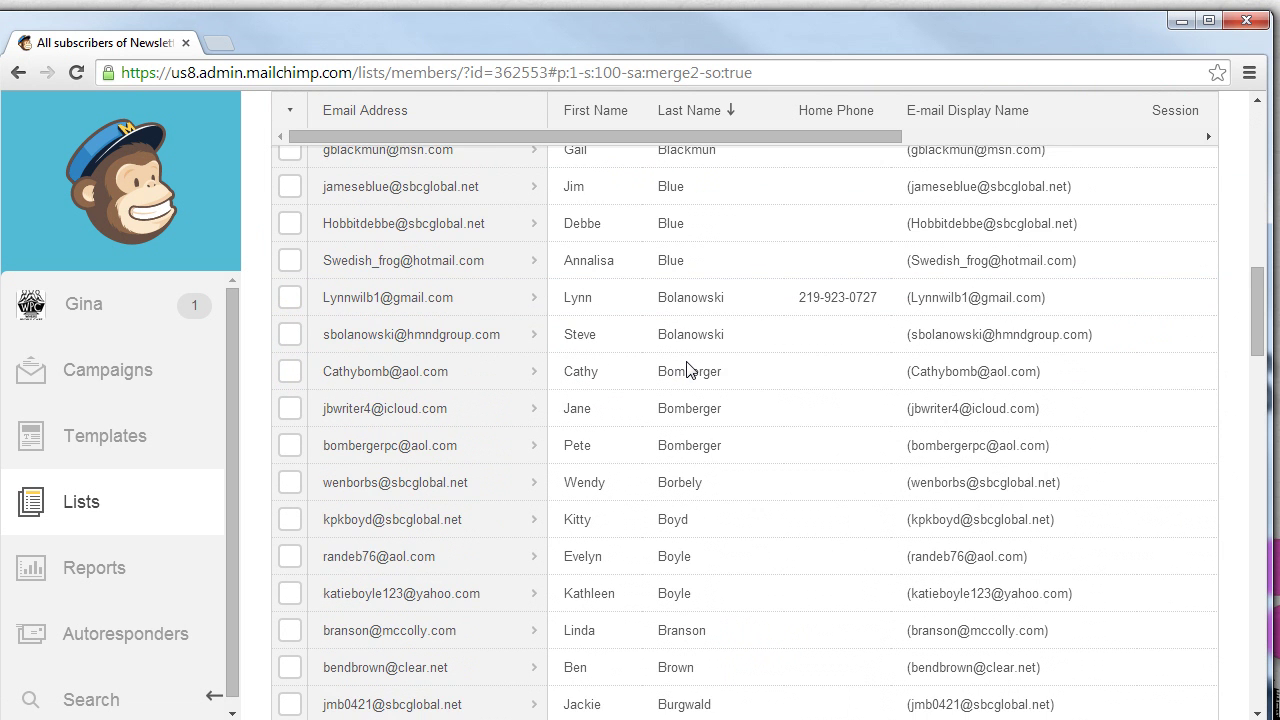
scroll(686, 368, down, 4)
scroll(686, 368, down, 3)
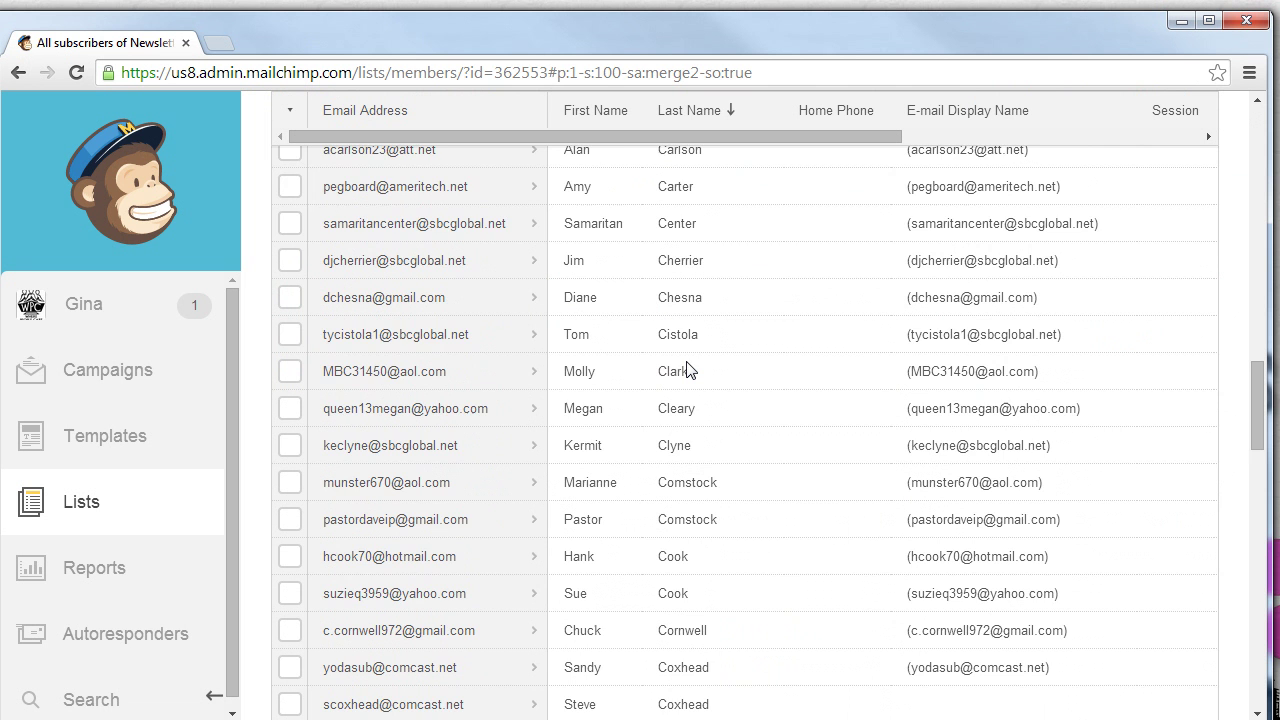
scroll(686, 368, down, 3)
scroll(686, 368, down, 3)
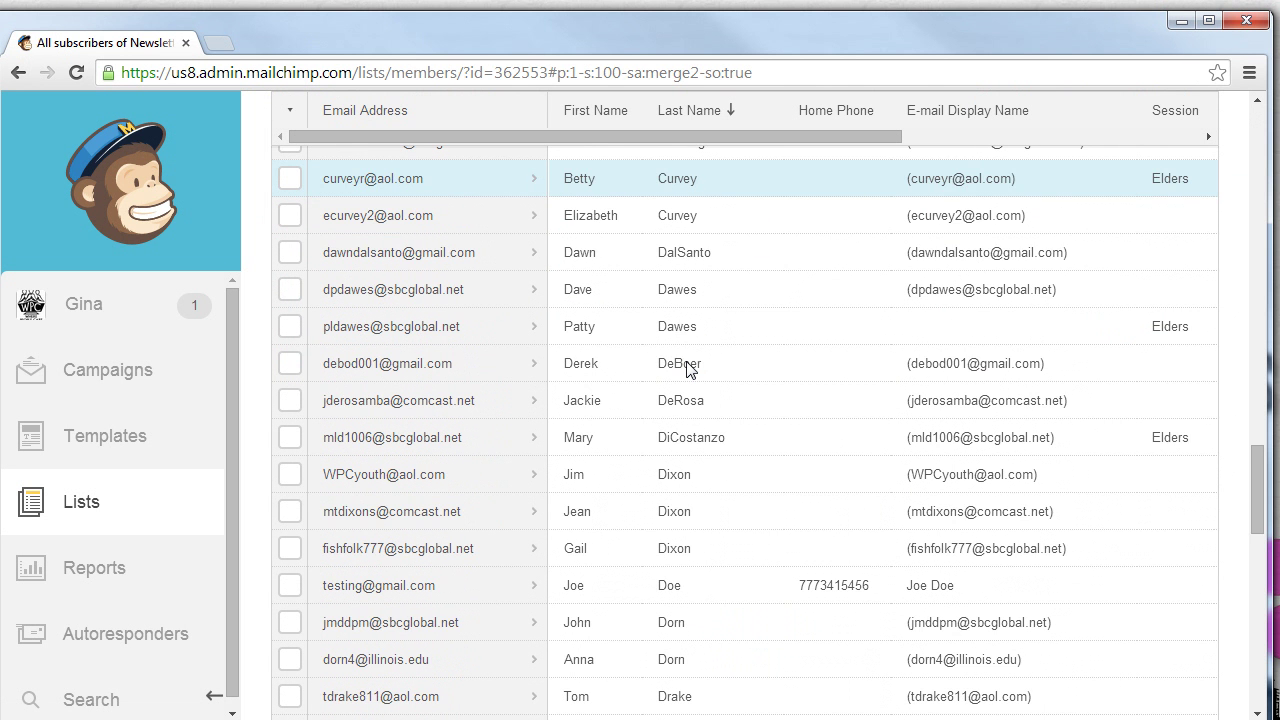
scroll(640, 550, down, 1)
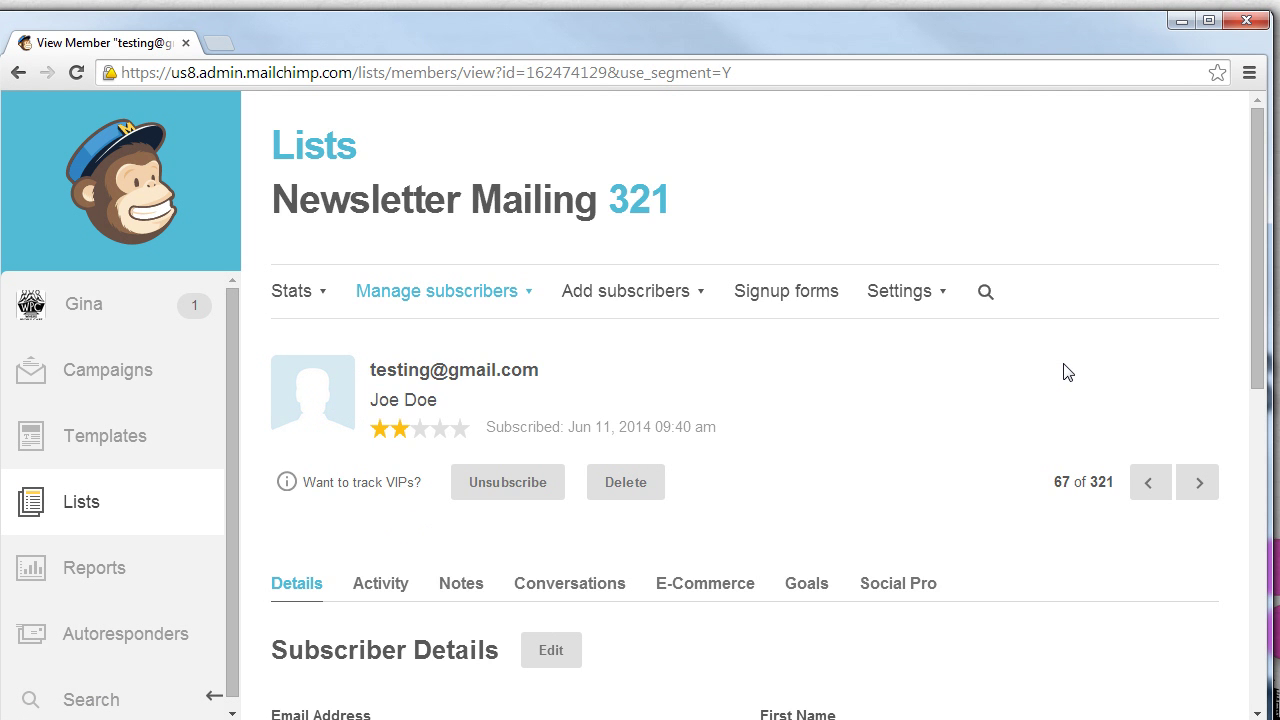
Scroll down to review the test subscriber's Subscriber Details
scroll(1068, 372, down, 2)
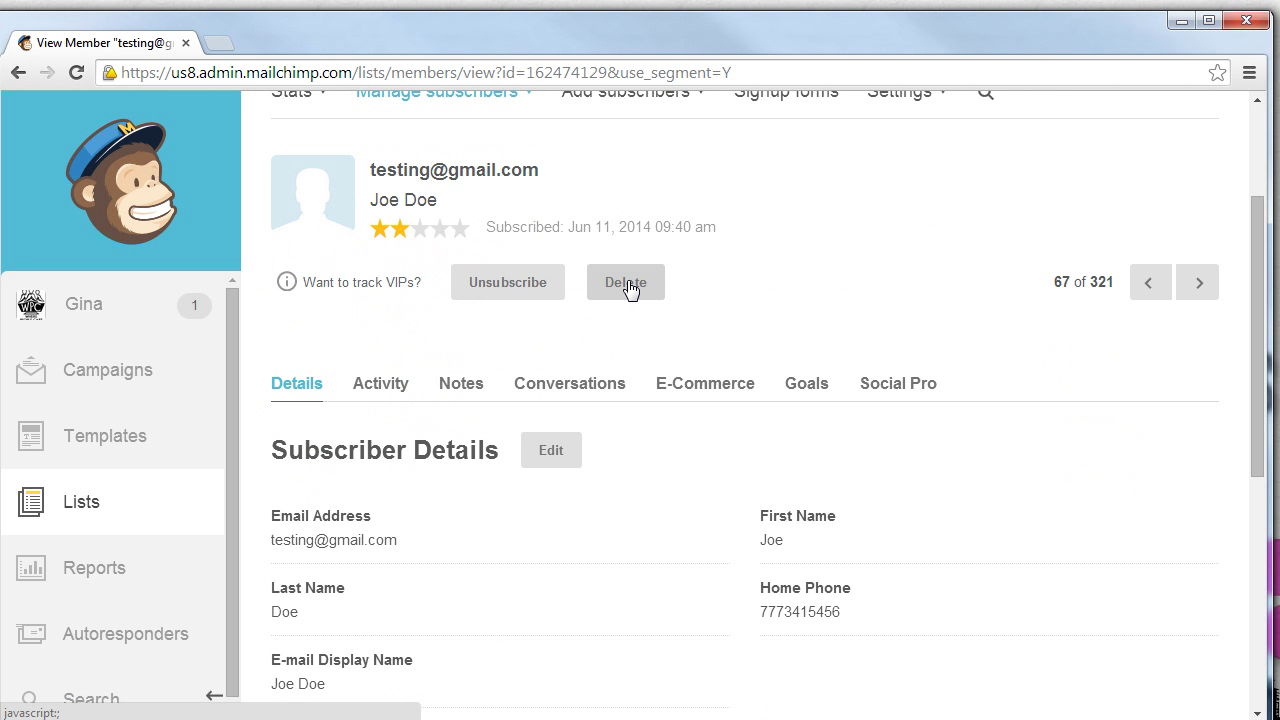
Delete the test subscriber, confirming in the 'Are you sure?' dialog
click(628, 285)
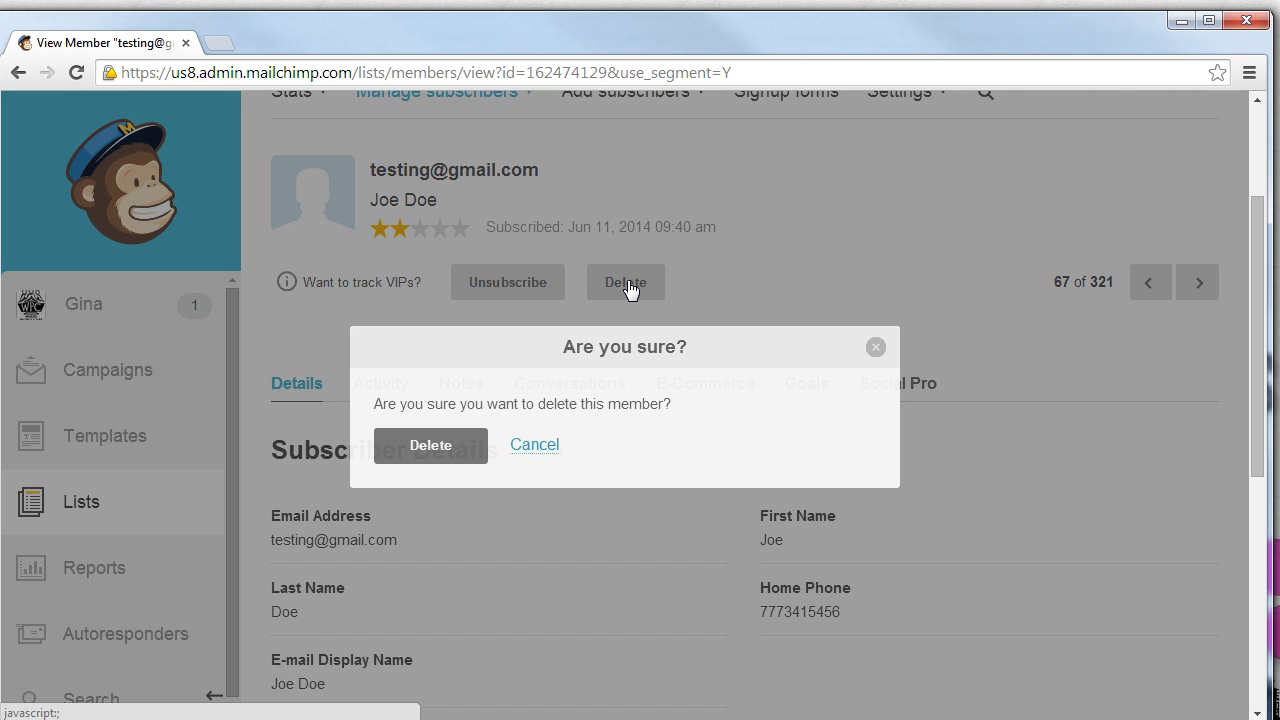
click(423, 456)
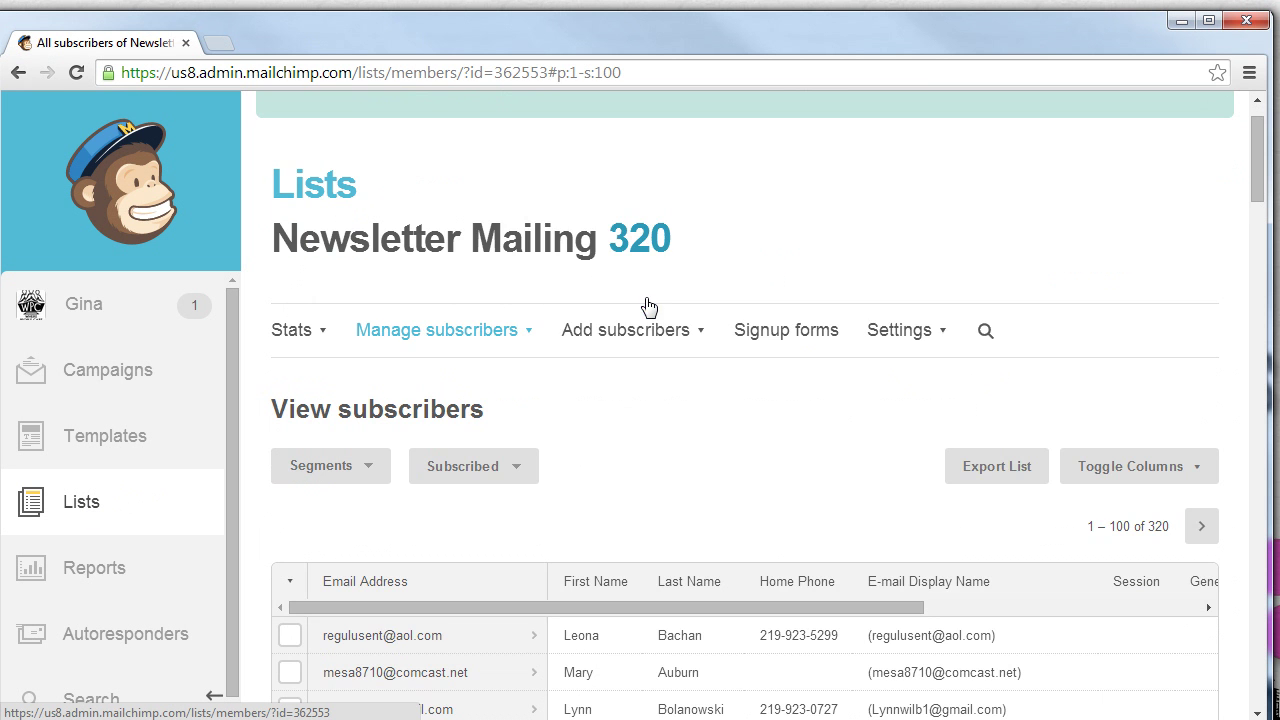
Scroll the 320-subscriber list and show the Add subscribers dropdown options
scroll(646, 238, down, 1)
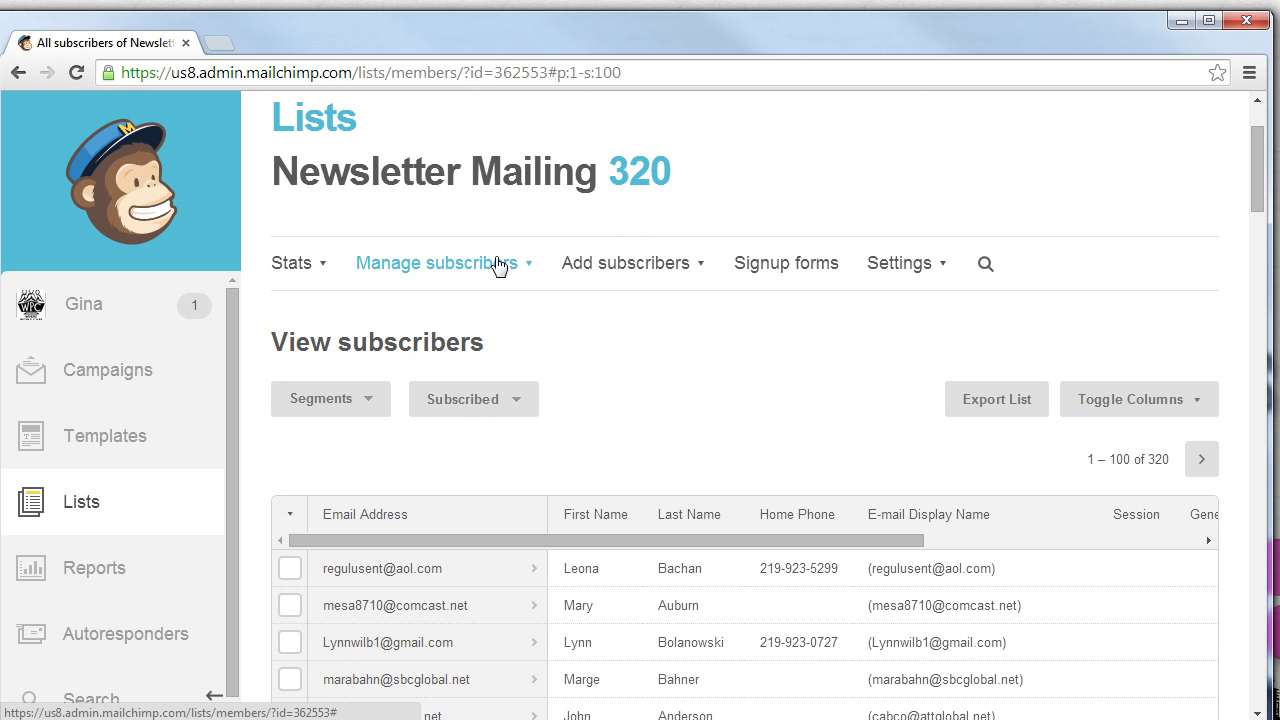
scroll(420, 420, down, 1)
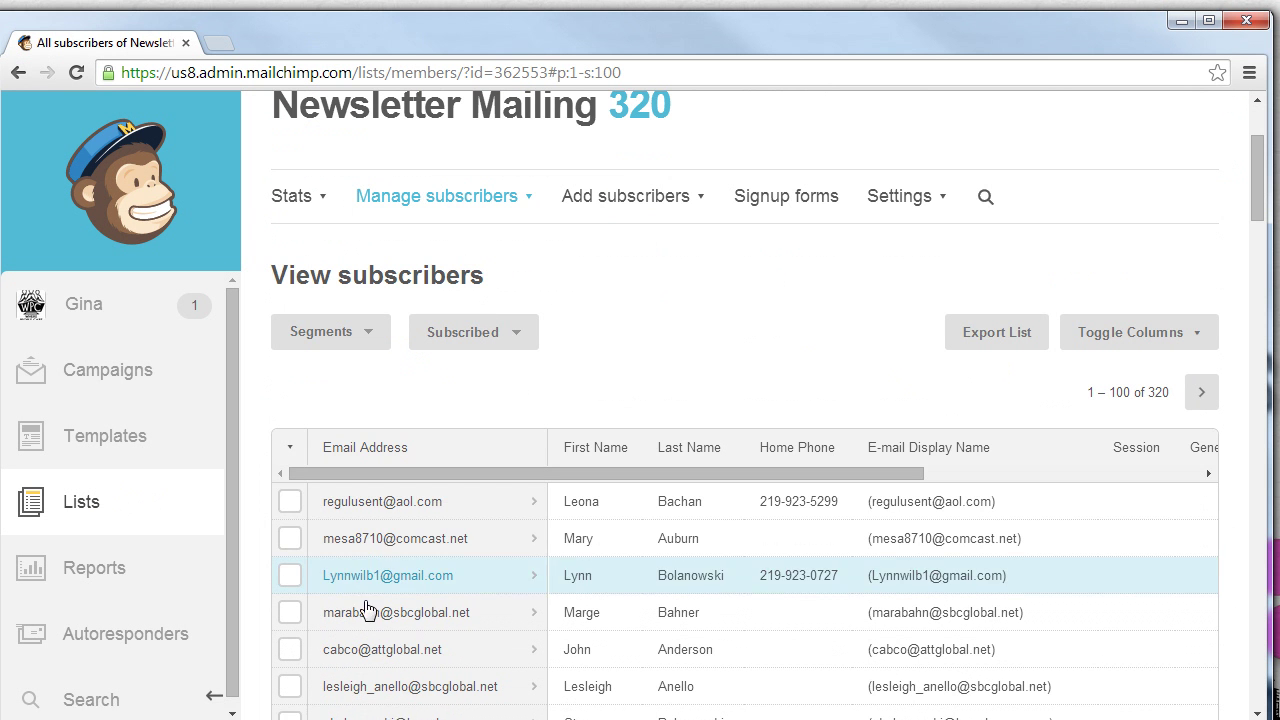
click(688, 200)
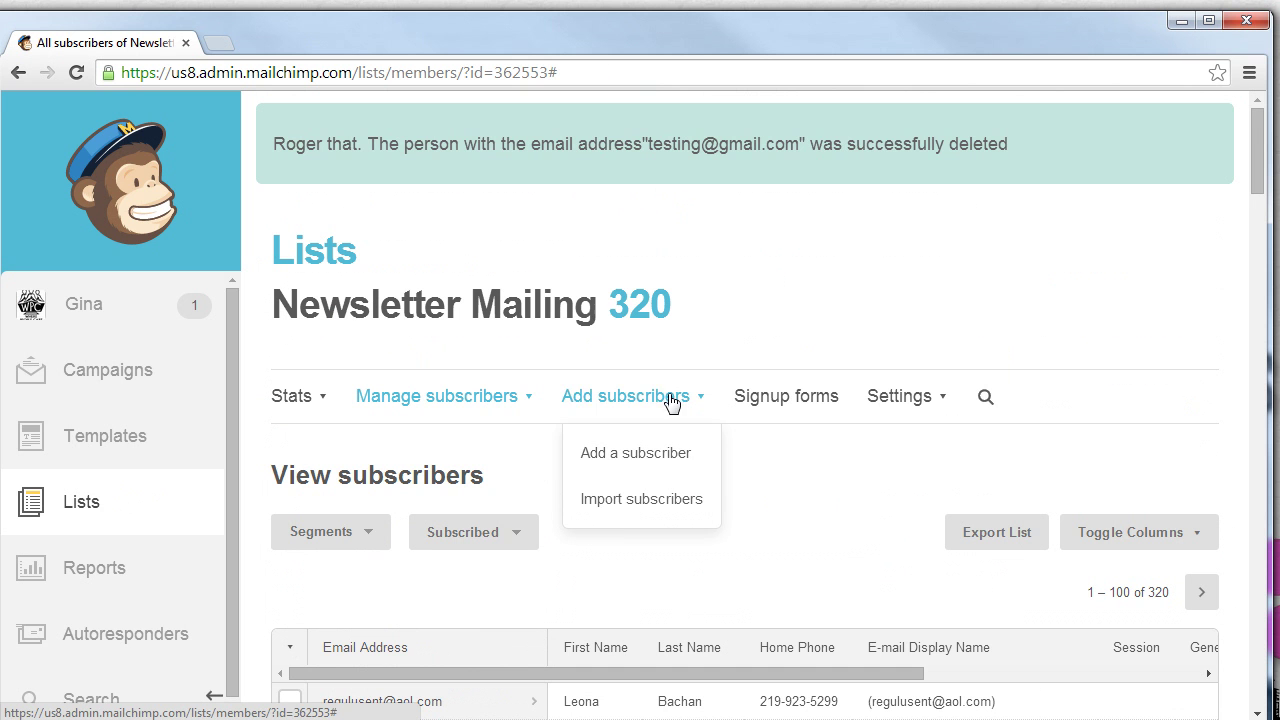